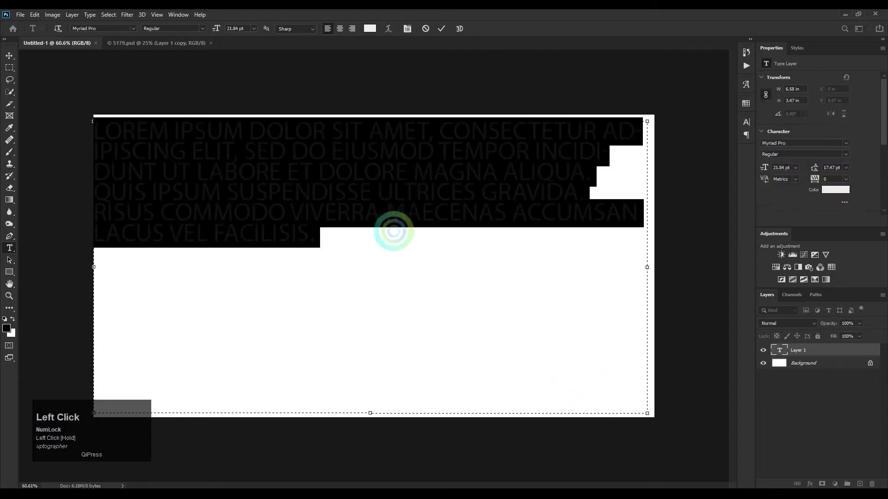
# Step: Replace the selected Lorem Ipsum placeholder with the copied motivational quotes
pyautogui.hotkey('ctrl', 'v')
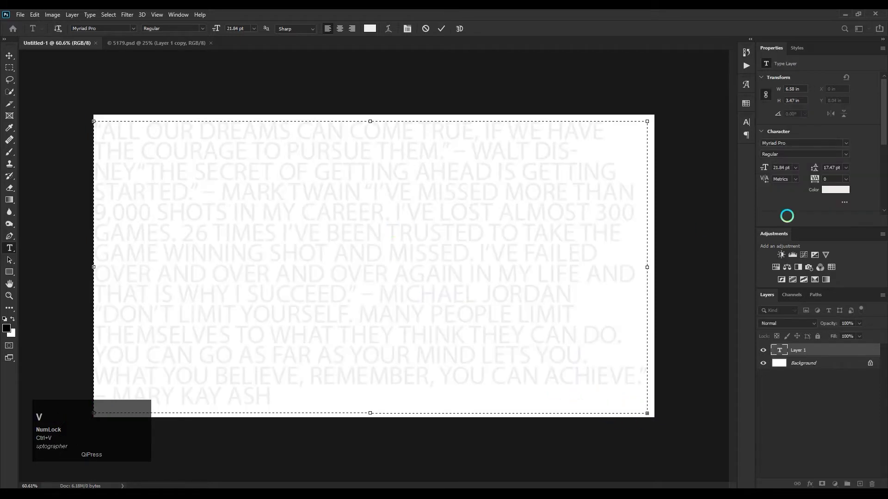
pyautogui.click(800, 140)
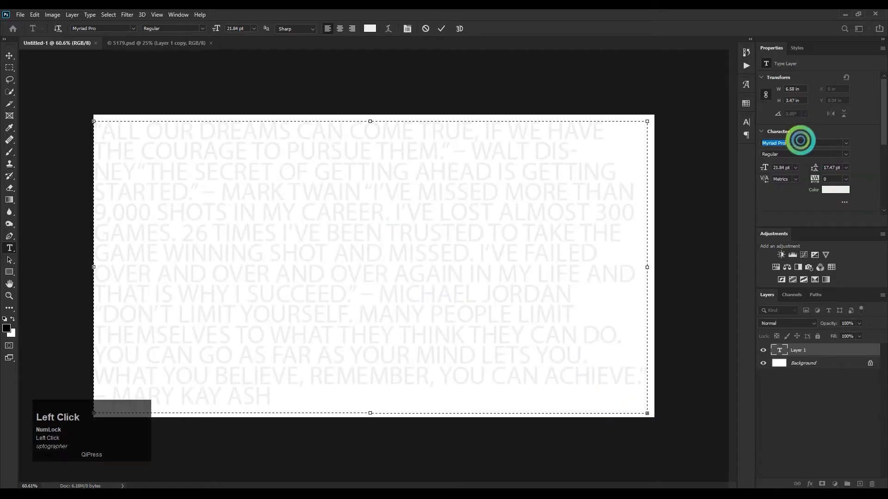
pyautogui.write('mu')
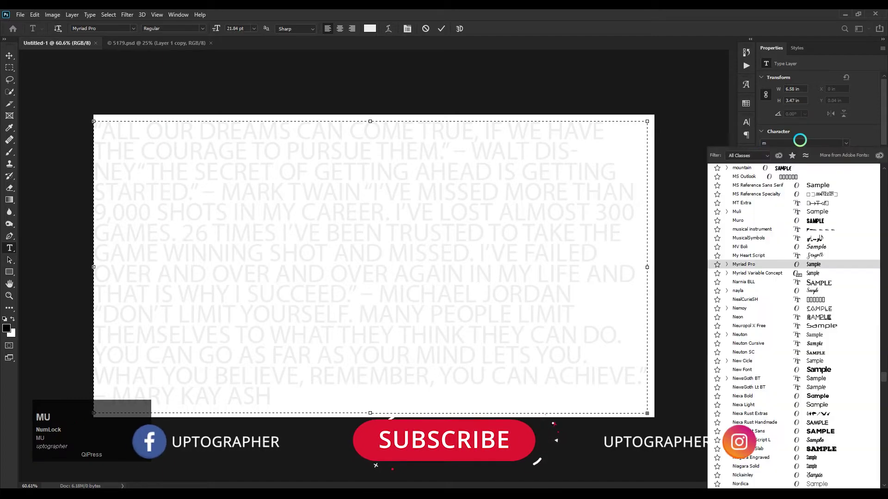
pyautogui.click(752, 232)
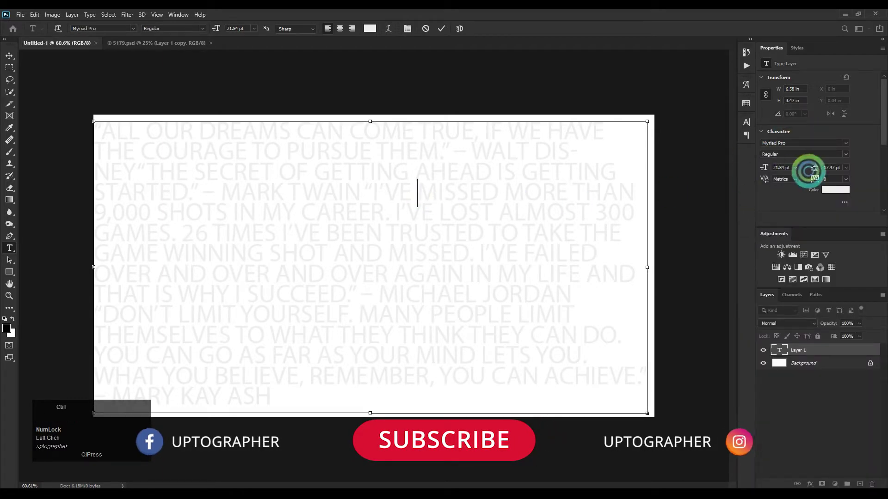
# Step: Change the font of all the quotes text to Nexa Bold
pyautogui.hotkey('ctrl', 'a')
pyautogui.click(846, 143)
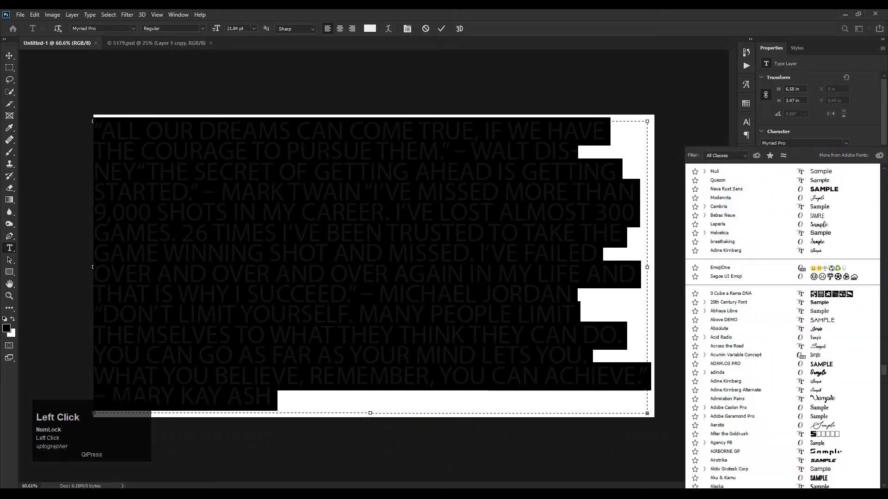
pyautogui.scroll(5, 719, 188)
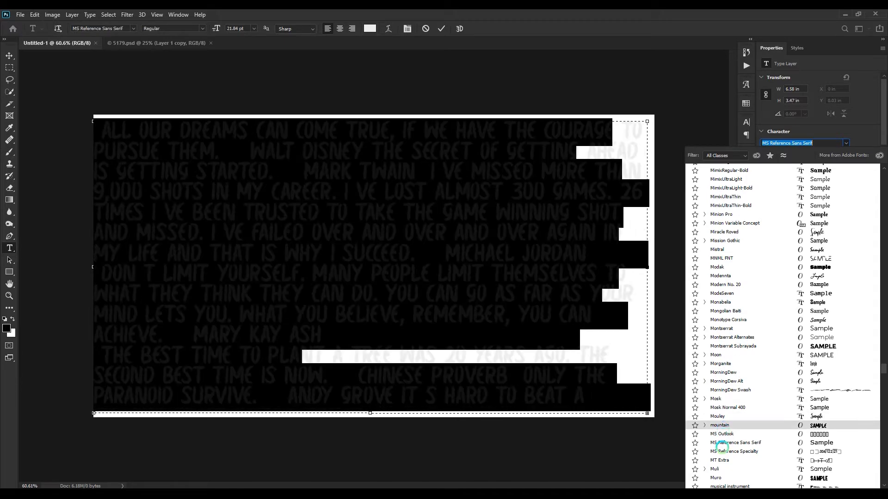
pyautogui.scroll(-4, 721, 435)
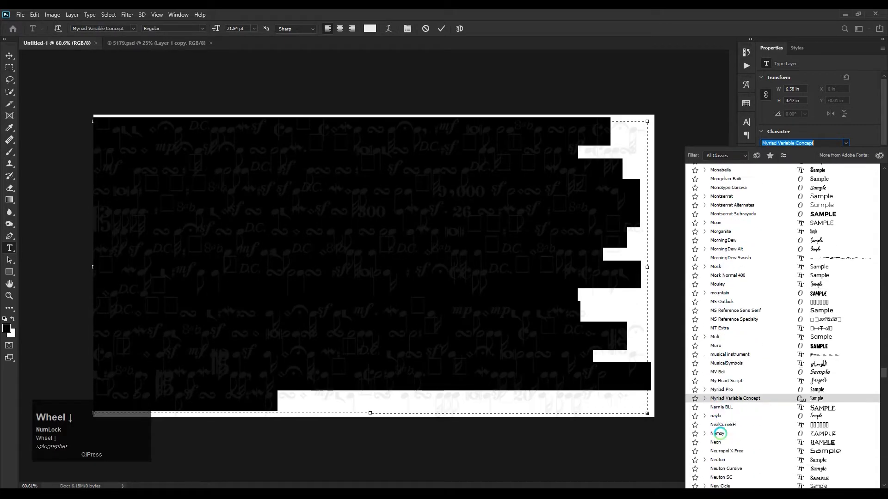
pyautogui.scroll(-2, 719, 435)
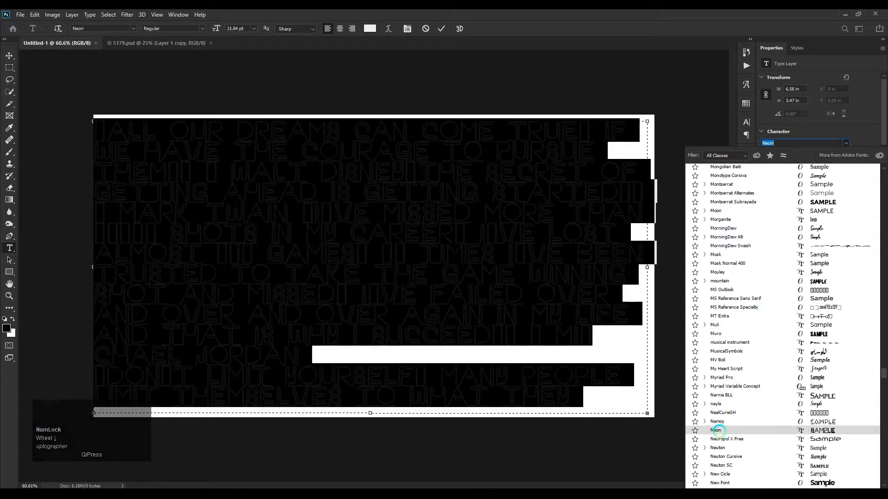
pyautogui.scroll(-6, 718, 430)
pyautogui.scroll(-2, 720, 429)
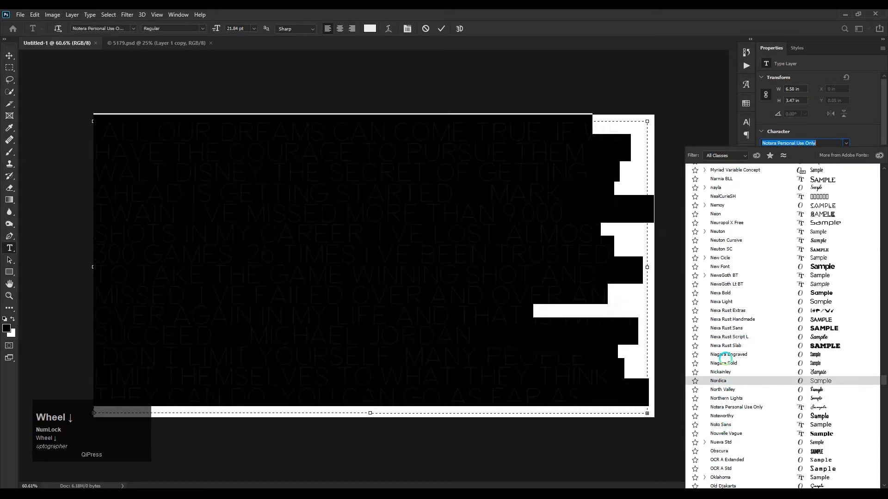
pyautogui.click(729, 293)
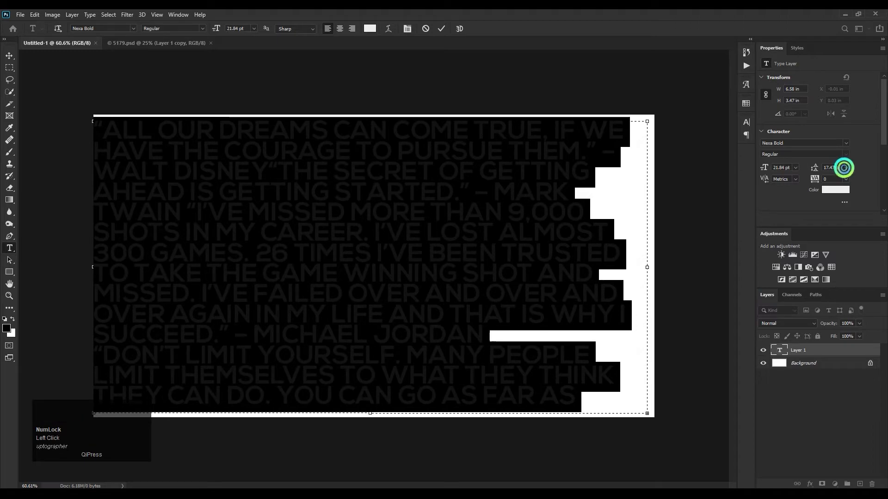
# Step: Try leading values of 10 pt, 14 pt and 16 pt on the quotes text
pyautogui.click(843, 168)
pyautogui.click(838, 209)
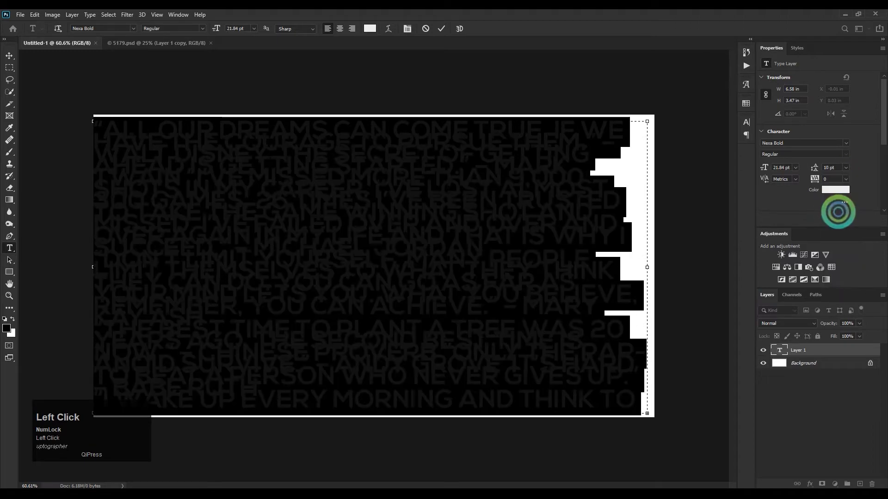
pyautogui.click(845, 168)
pyautogui.click(837, 229)
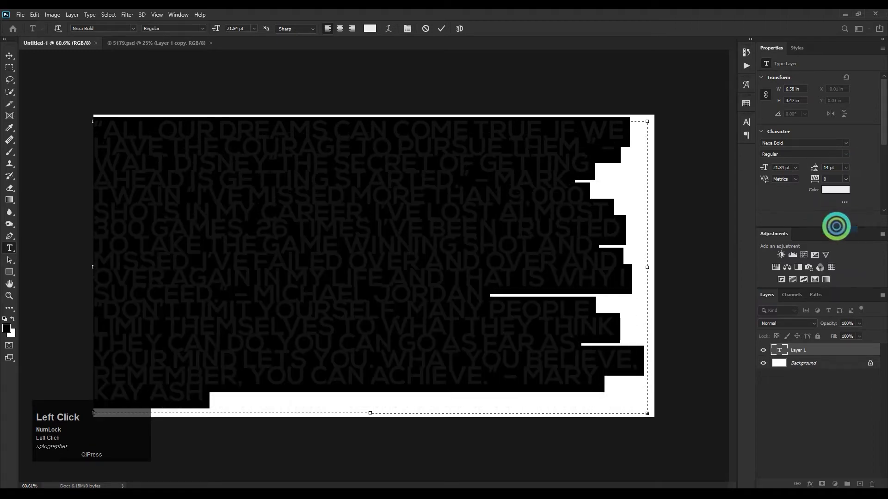
pyautogui.click(846, 168)
pyautogui.click(833, 235)
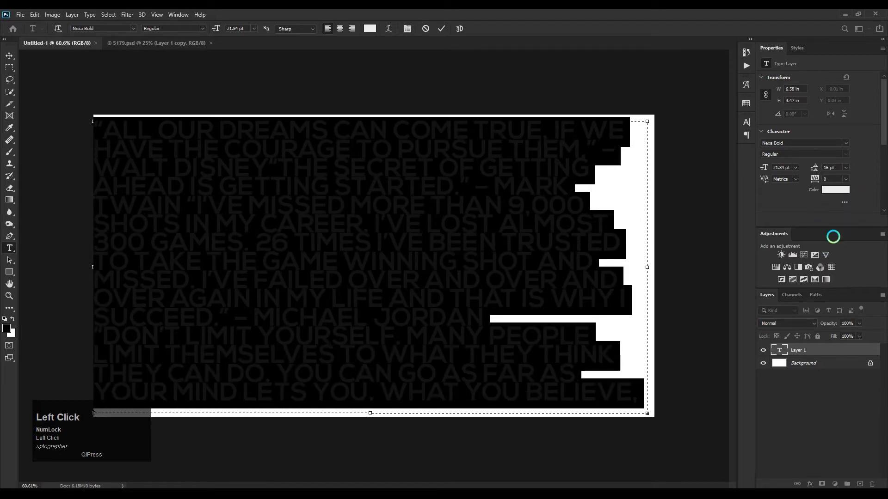
# Step: Set the quotes text to a 10 pt font size with 9 pt leading
pyautogui.click(794, 168)
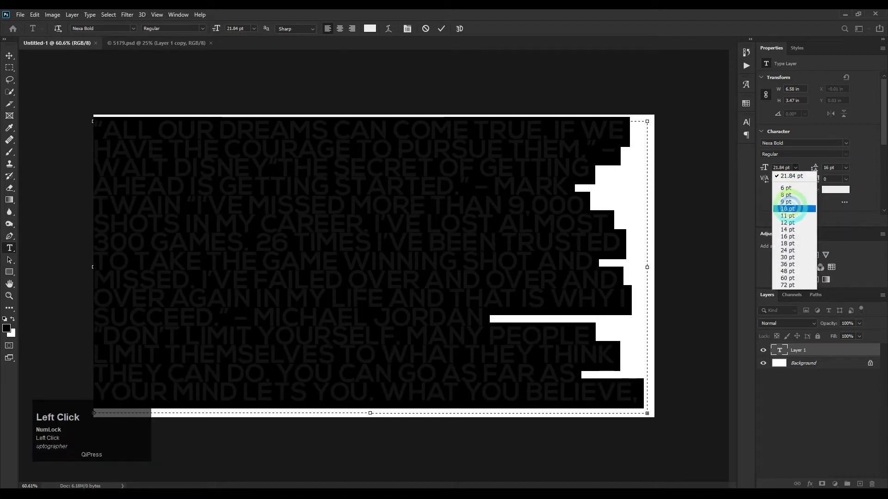
pyautogui.click(790, 204)
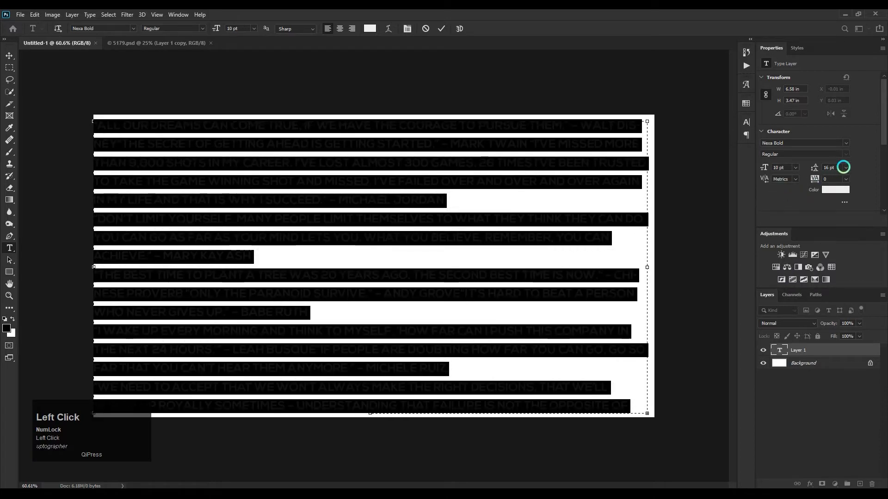
pyautogui.click(844, 167)
pyautogui.click(838, 208)
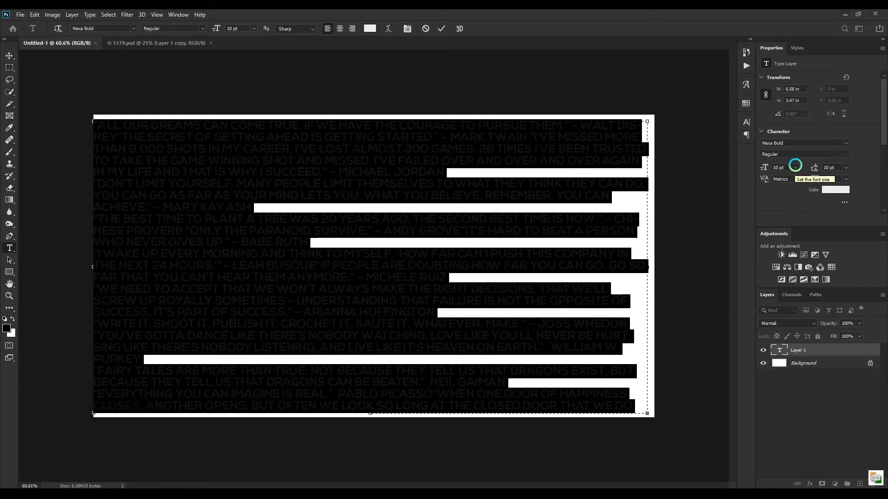
pyautogui.click(846, 179)
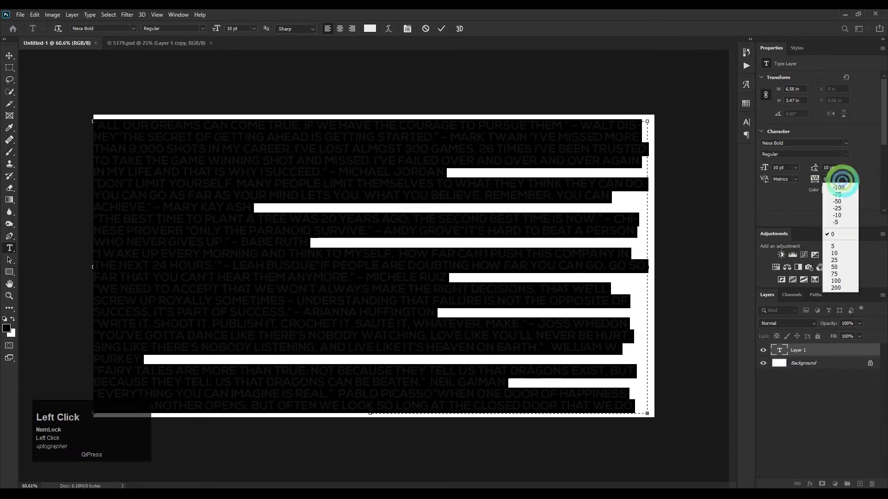
pyautogui.click(780, 198)
pyautogui.click(846, 168)
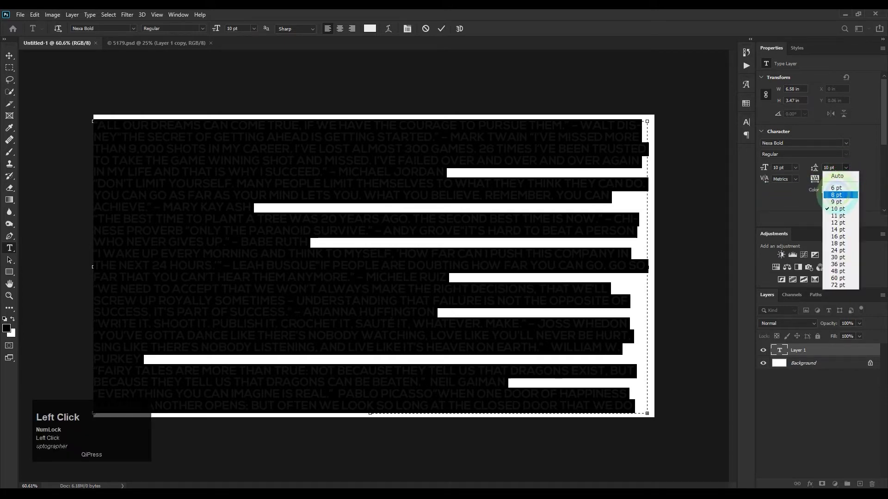
pyautogui.click(836, 202)
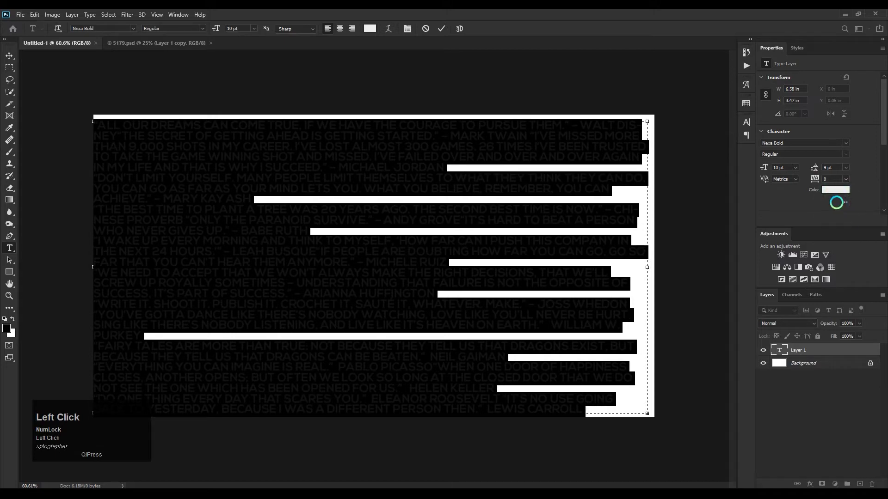
# Step: Recolour all the quotes text black with hex value 000000
pyautogui.click(220, 190)
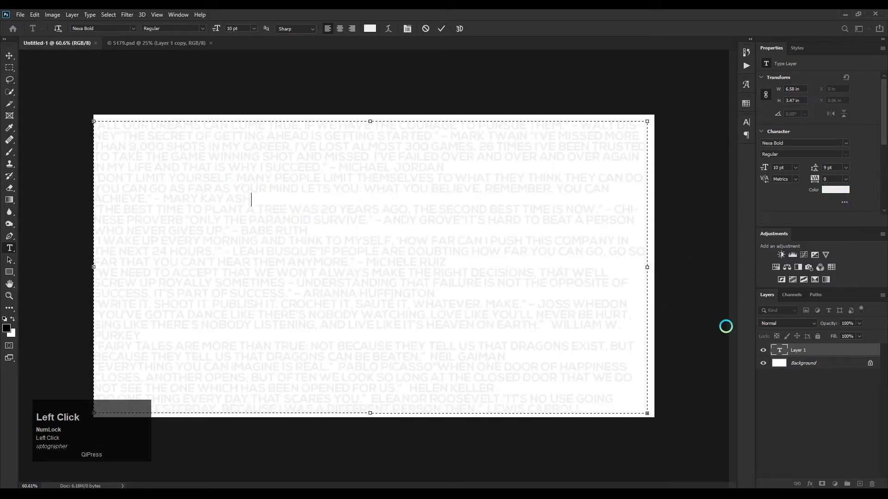
pyautogui.hotkey('ctrl', 'a')
pyautogui.click(835, 190)
pyautogui.click(786, 260)
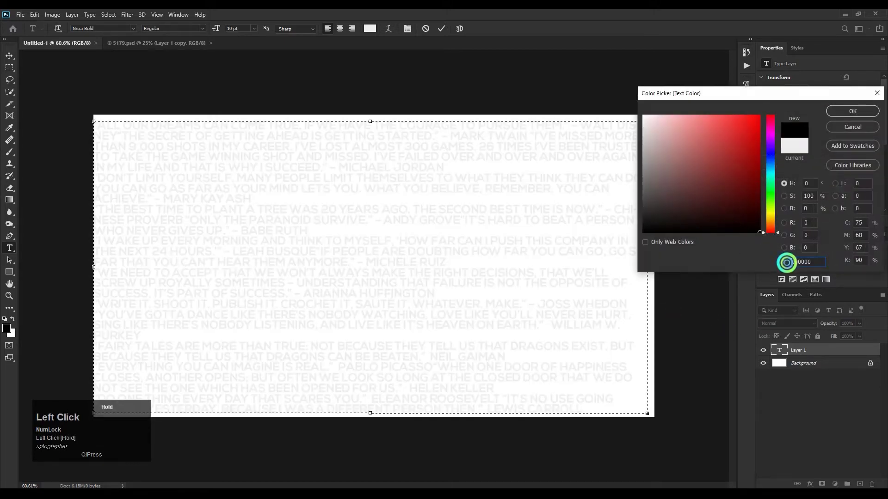
pyautogui.write('000000')
pyautogui.click(838, 111)
# Step: Remove the line breaks between the quotes so the text runs continuously across the whole text box
pyautogui.click(219, 199)
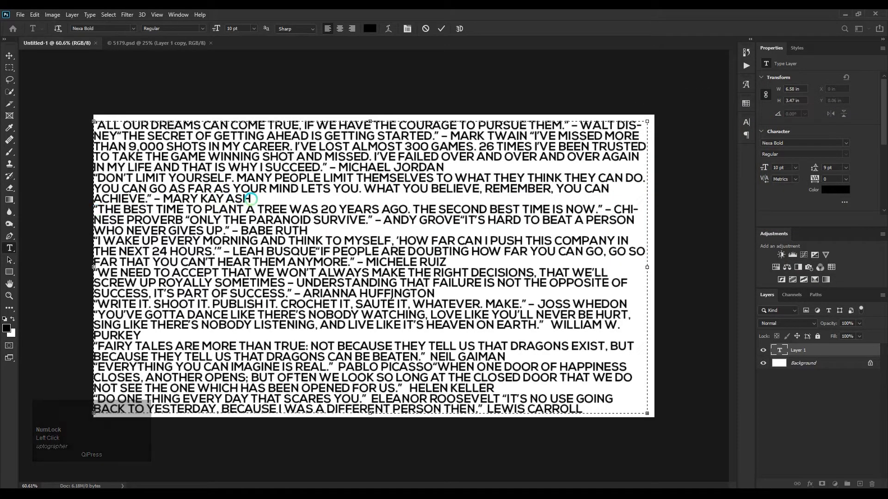
pyautogui.click(289, 203)
pyautogui.press('Delete')
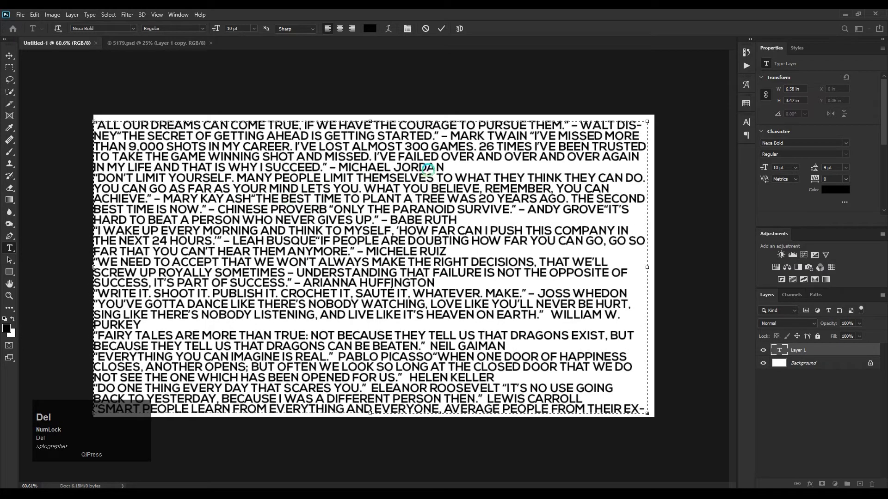
pyautogui.press('Delete')
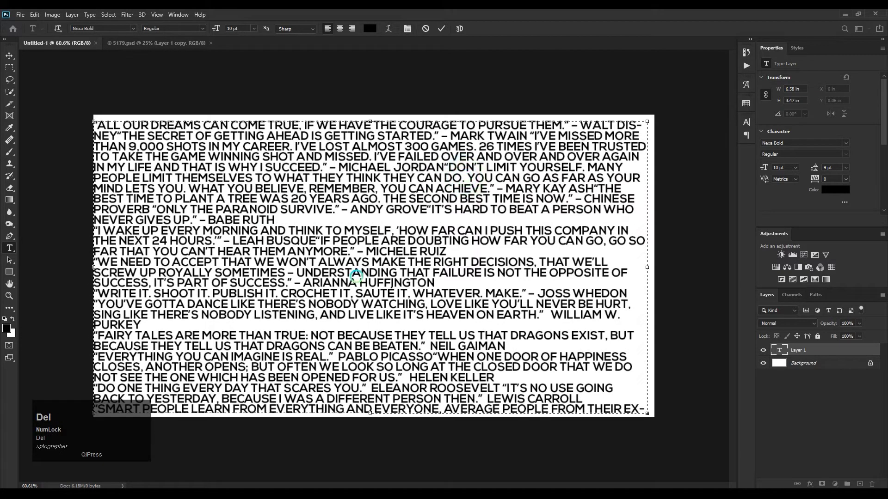
pyautogui.click(279, 221)
pyautogui.press('Delete')
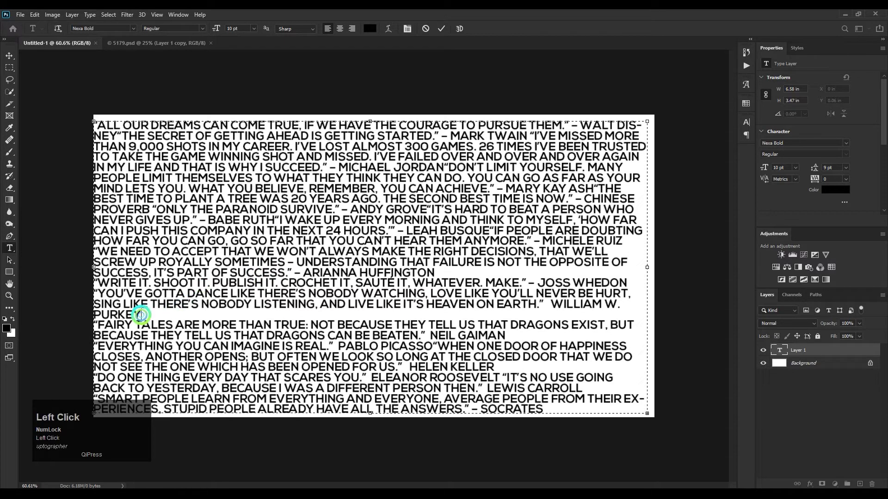
pyautogui.press('Delete')
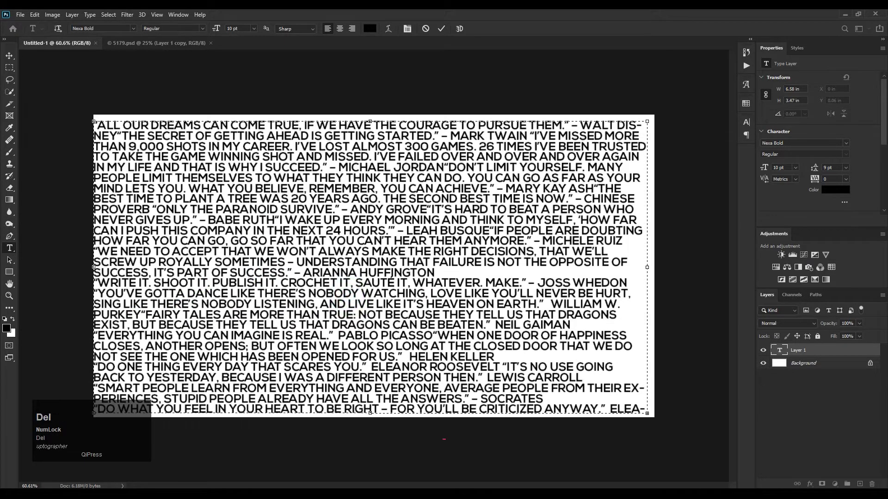
pyautogui.click(435, 272)
pyautogui.press('Delete')
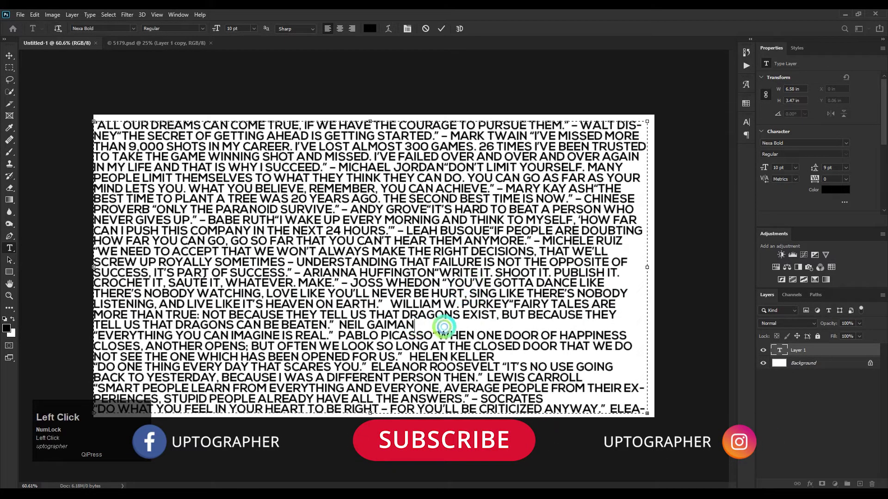
pyautogui.press('Delete')
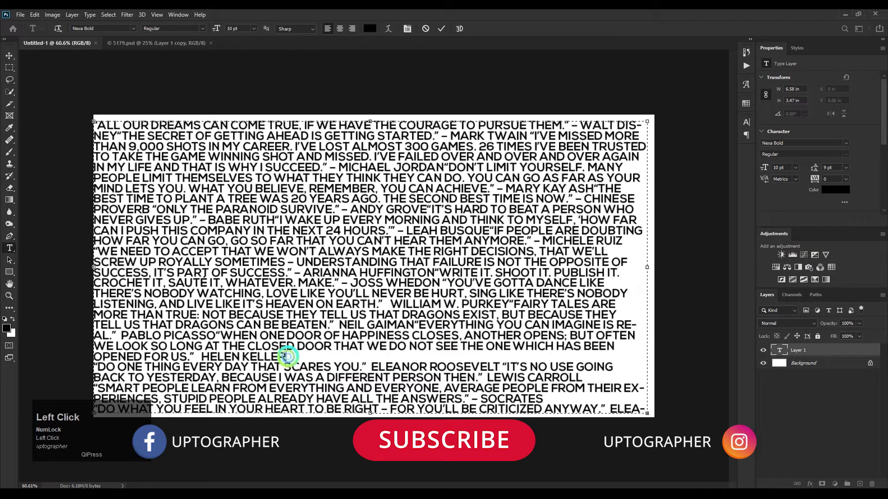
pyautogui.press('Delete')
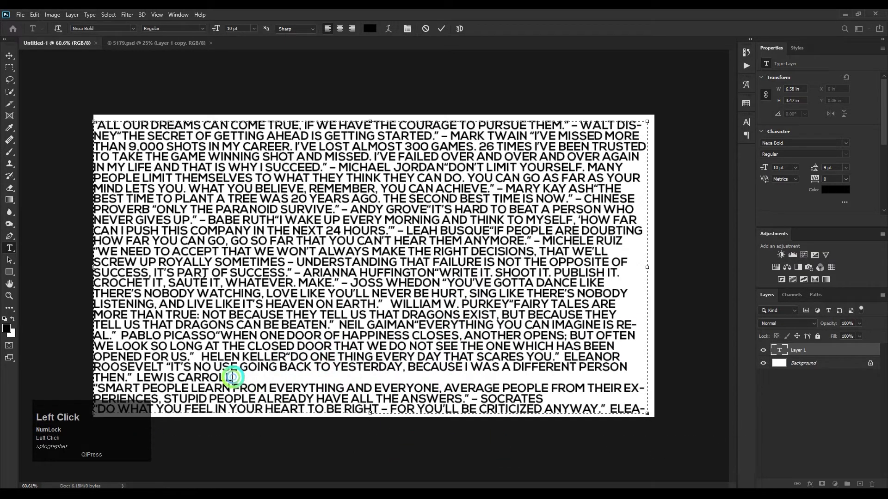
pyautogui.press('Delete')
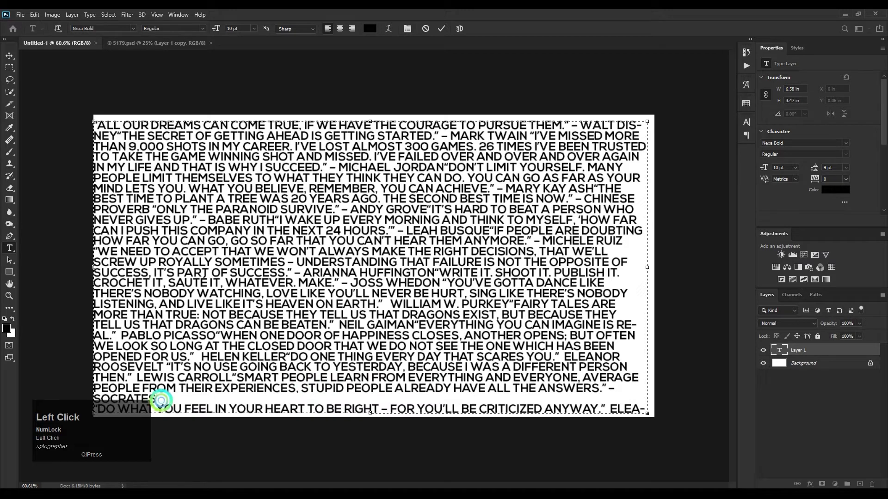
pyautogui.press('Delete')
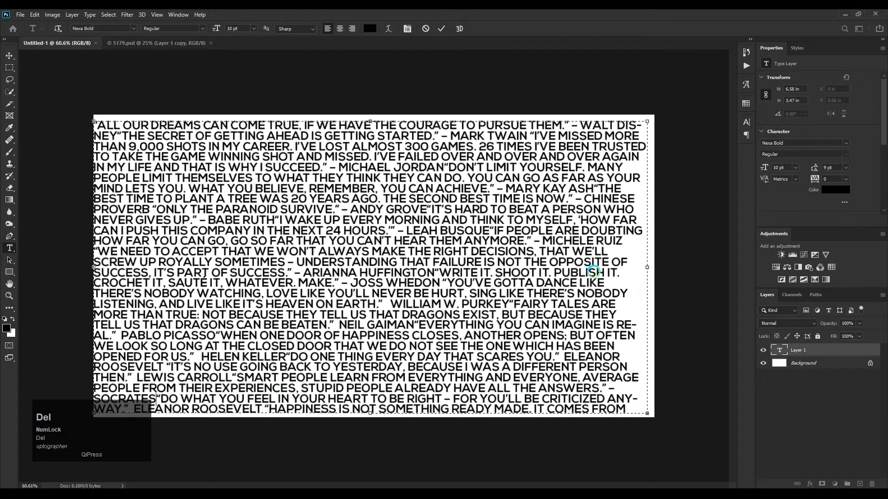
# Step: Commit the text edit and shift the quotes block slightly right, to about X 0.12 in and Y 0.04 in
pyautogui.click(9, 55)
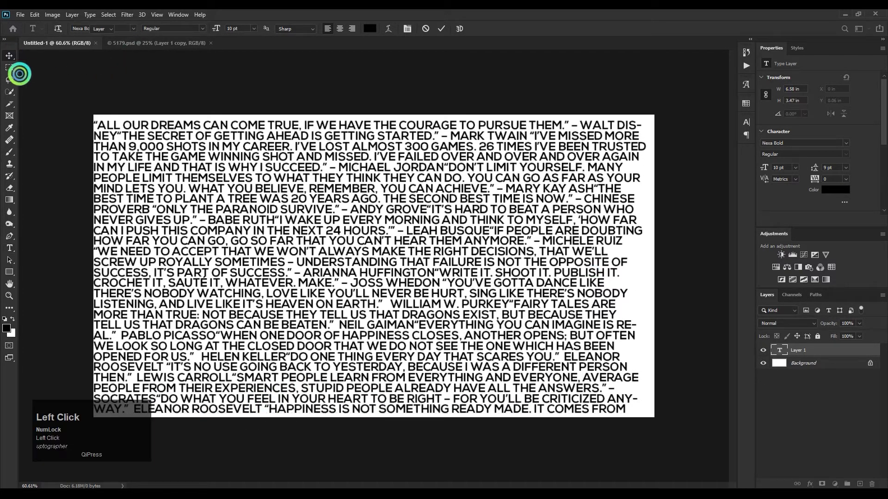
pyautogui.moveTo(201, 209); pyautogui.dragTo(211, 209)
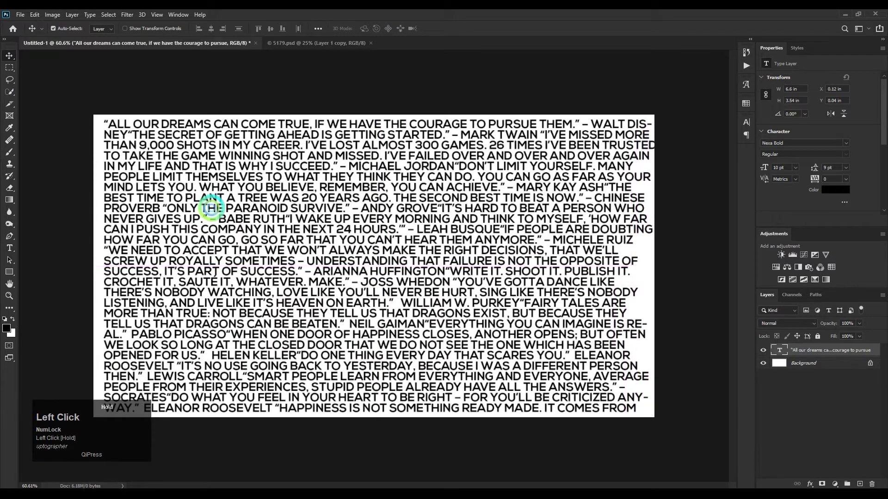
# Step: Copy the Layer 1 copy portrait from 5179.psd into Untitled-1, above the text layer
pyautogui.click(301, 43)
pyautogui.click(787, 353)
pyautogui.moveTo(787, 353); pyautogui.dragTo(406, 258)
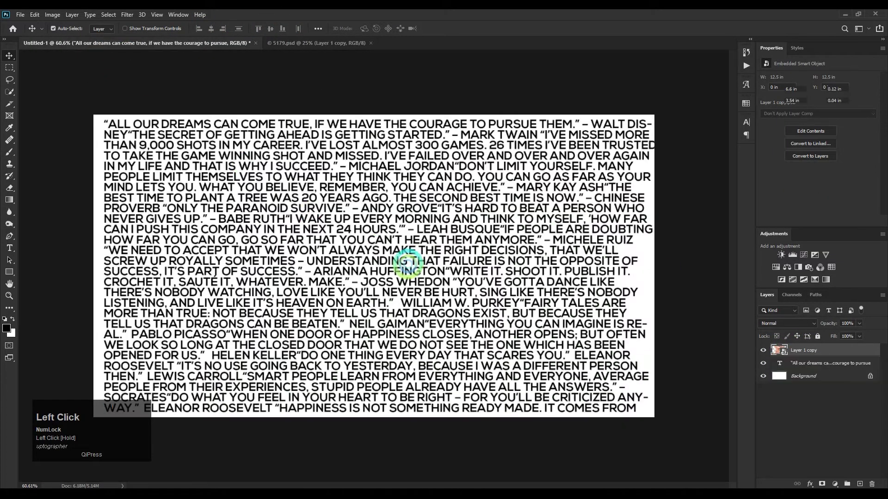
# Step: Scale the woman's portrait down to about 3.63 in square and place it at X 3.09 in, Y 0 in on the canvas
pyautogui.hotkey('ctrl', 't')
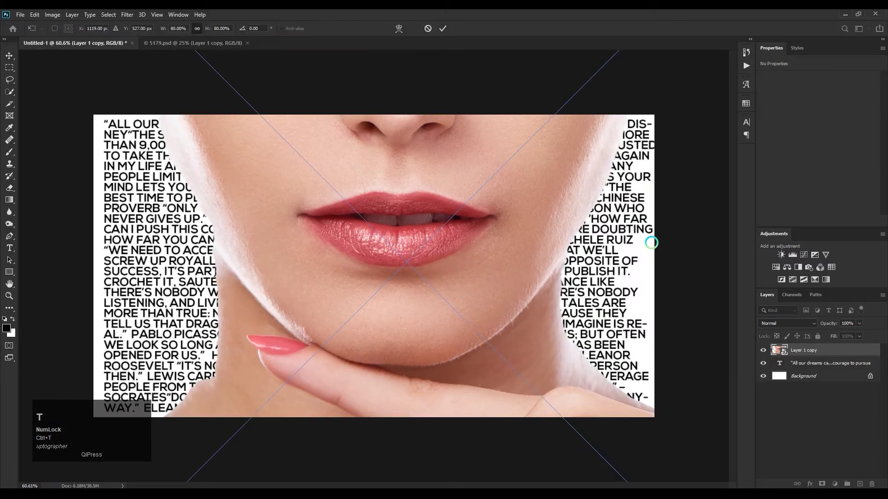
pyautogui.scroll(-2, 511, 282)
pyautogui.moveTo(659, 267); pyautogui.dragTo(322, 251)
pyautogui.moveTo(264, 254); pyautogui.dragTo(490, 259)
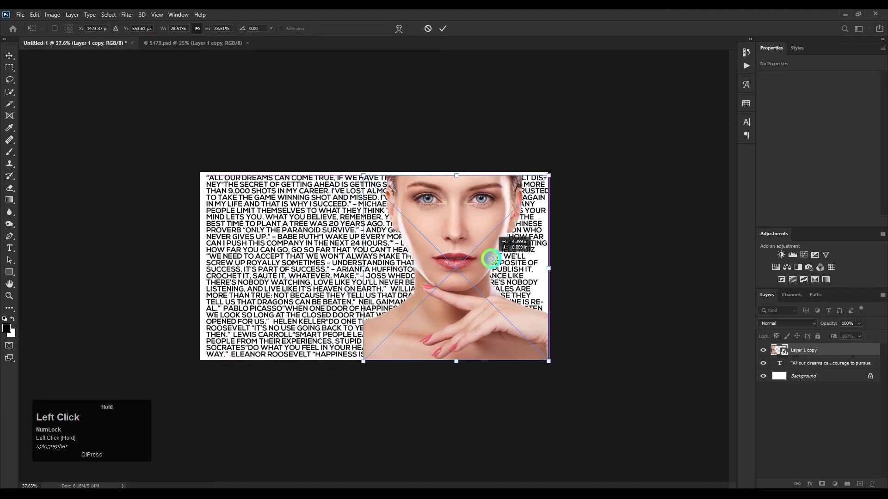
pyautogui.moveTo(490, 188); pyautogui.dragTo(457, 172)
pyautogui.press('Return')
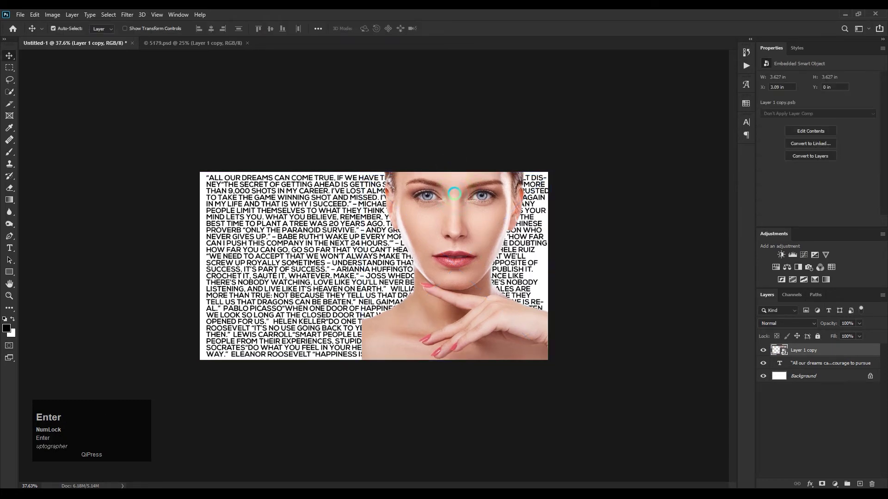
pyautogui.scroll(-1, 436, 216)
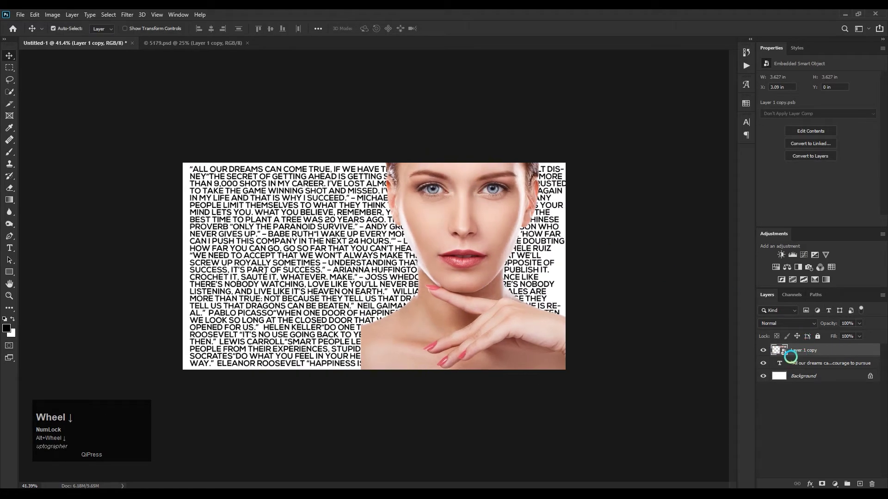
# Step: Convert the quotes text layer to a smart object
pyautogui.click(809, 363)
pyautogui.rightClick(809, 363)
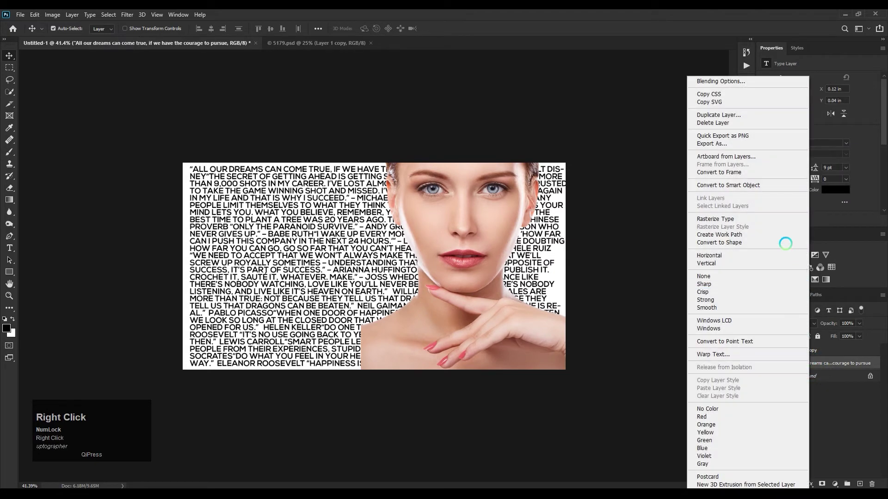
pyautogui.click(740, 184)
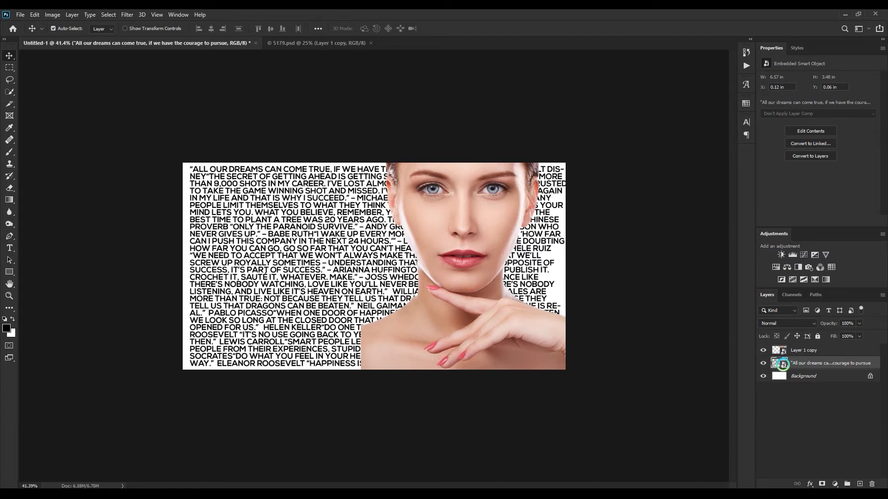
# Step: Unlock the white Background layer and delete it
pyautogui.doubleClick(870, 376)
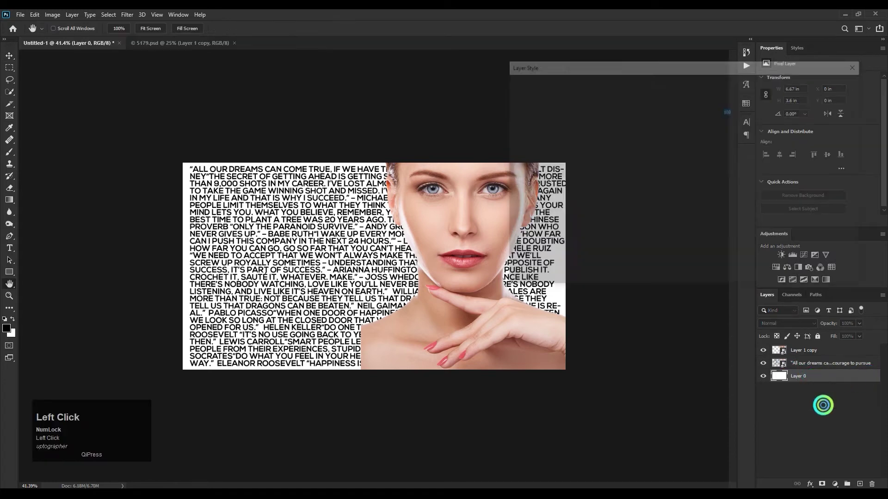
pyautogui.click(830, 100)
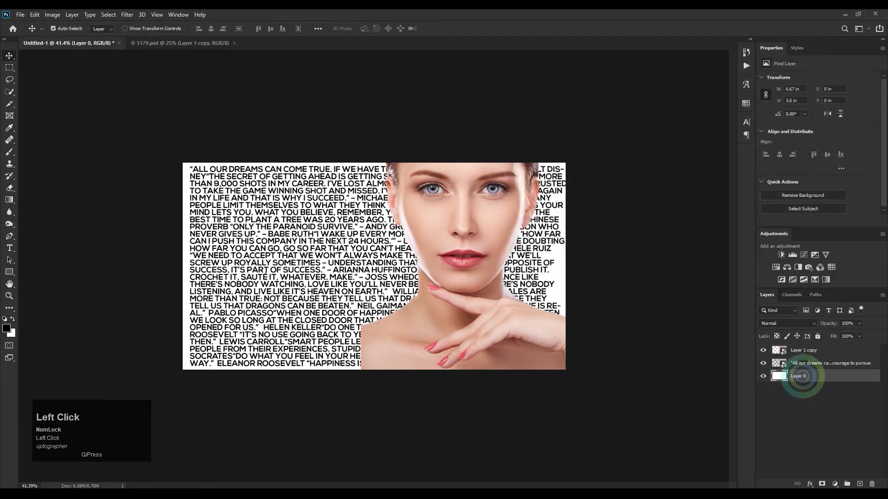
pyautogui.moveTo(796, 376); pyautogui.dragTo(874, 484)
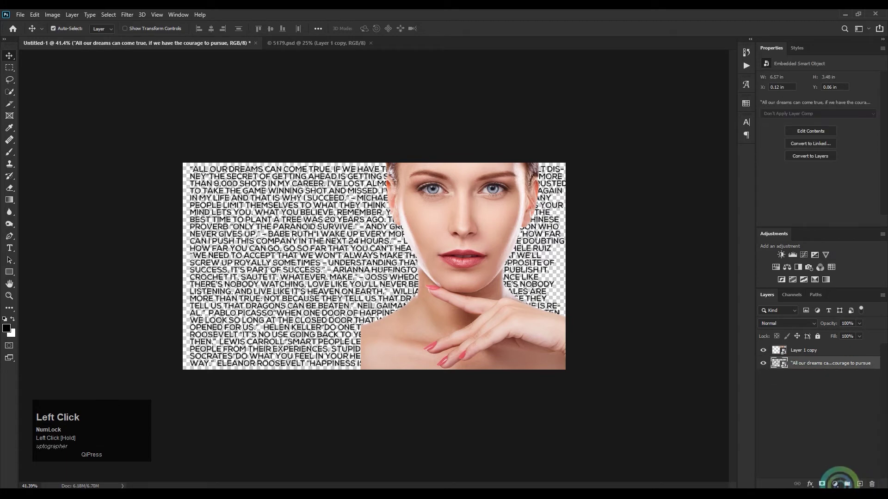
# Step: Add a solid color fill layer with hex value ededed and place it beneath the quotes layer
pyautogui.click(835, 484)
pyautogui.click(832, 318)
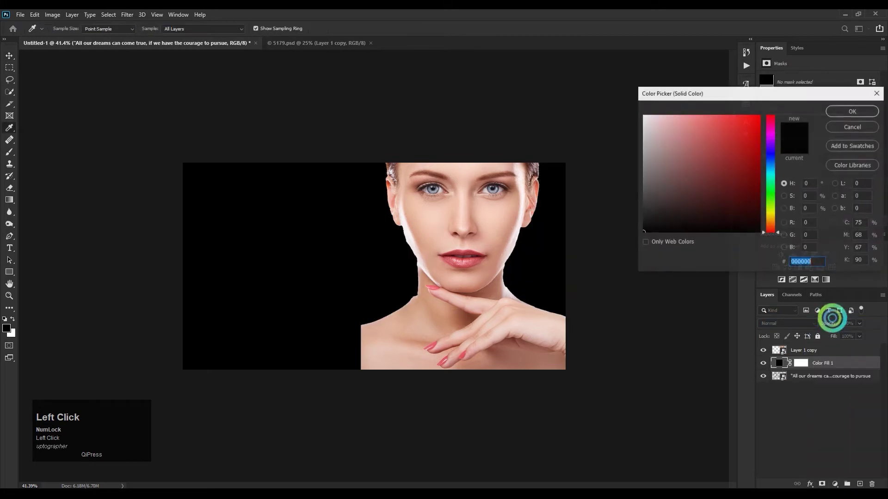
pyautogui.write('ededed')
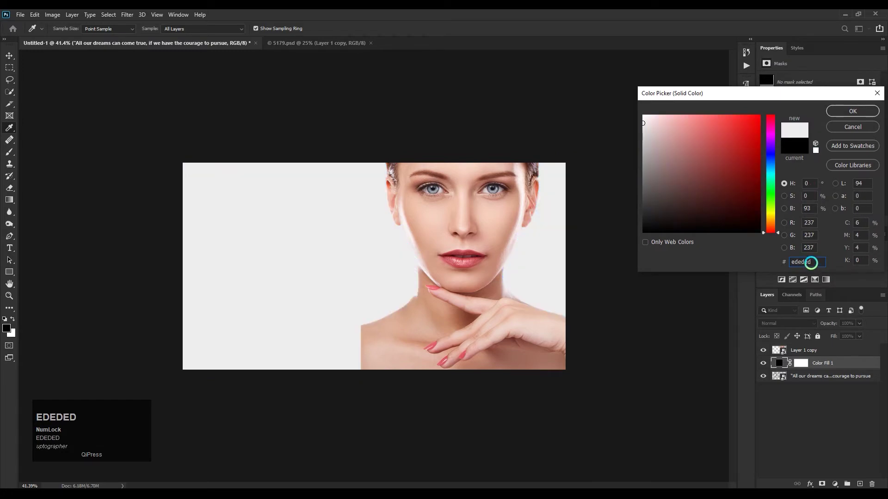
pyautogui.click(862, 111)
pyautogui.moveTo(819, 363); pyautogui.dragTo(816, 387)
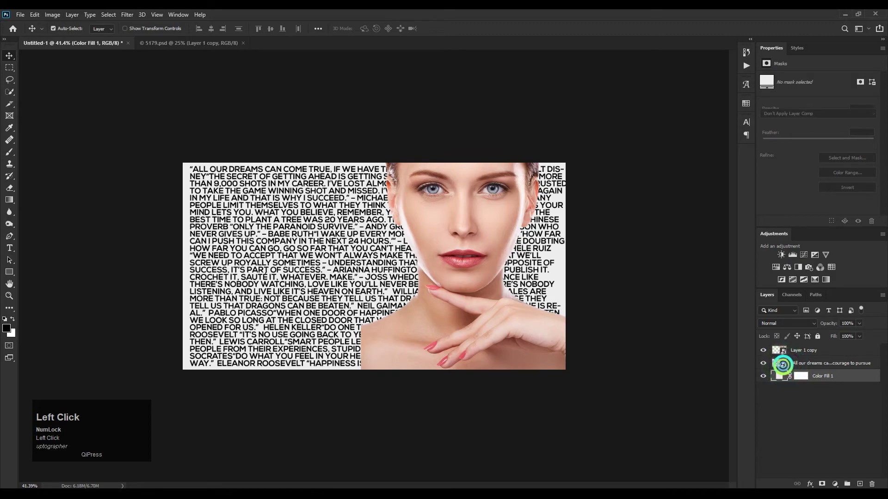
# Step: Recolour all the text inside the quotes smart object with hex value ededed, then save and close its contents
pyautogui.doubleClick(783, 365)
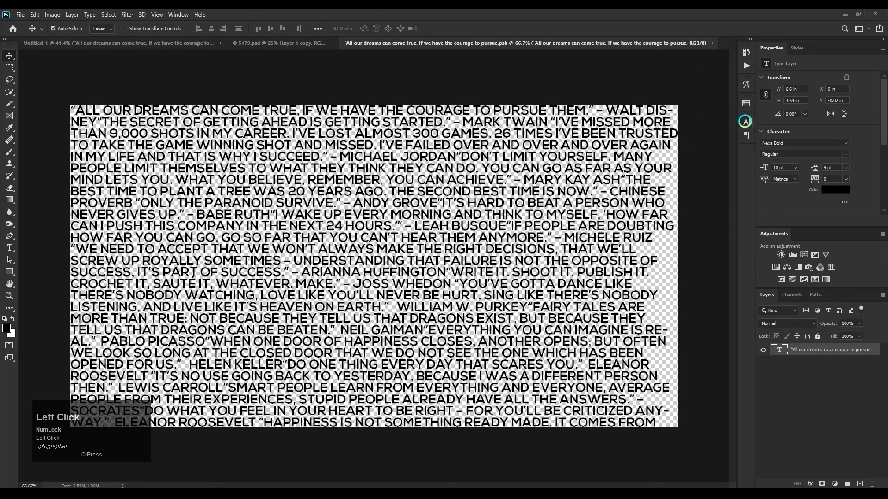
pyautogui.click(745, 121)
pyautogui.doubleClick(366, 190)
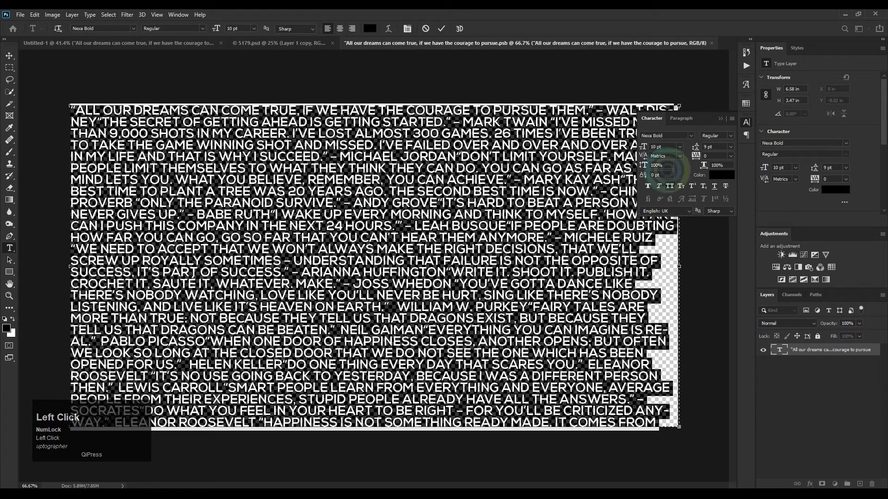
pyautogui.click(719, 175)
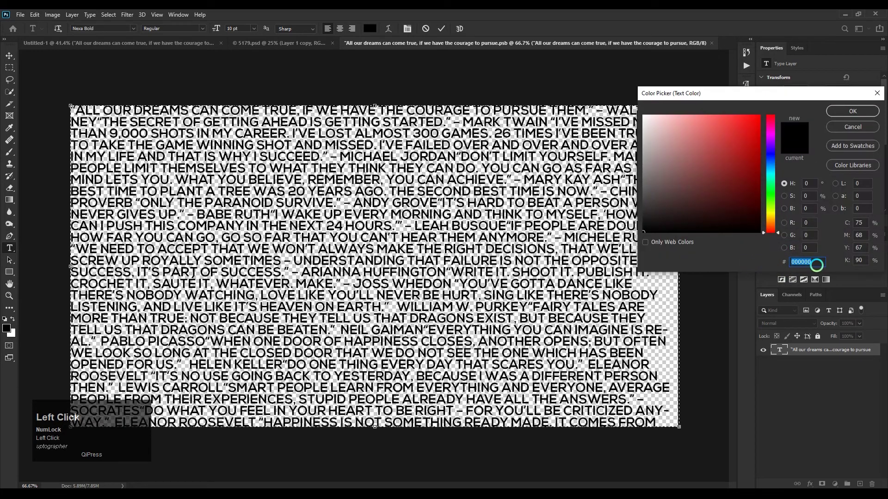
pyautogui.write('ededed')
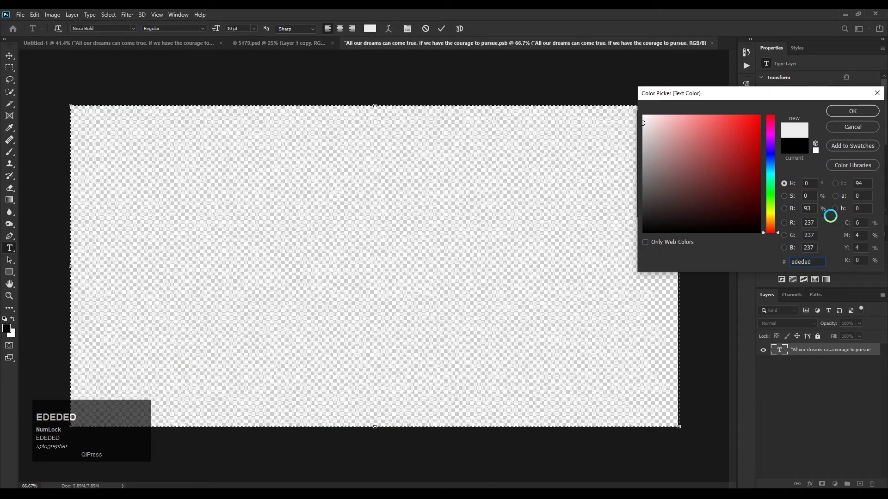
pyautogui.click(853, 110)
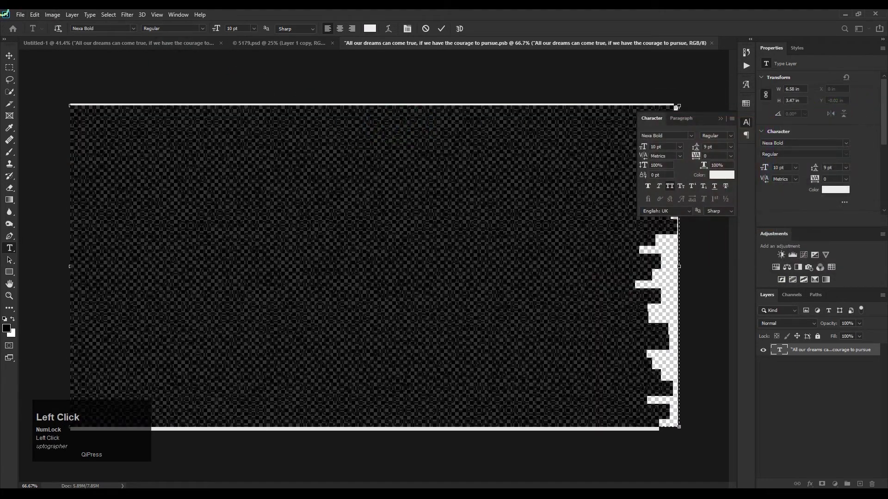
pyautogui.click(21, 15)
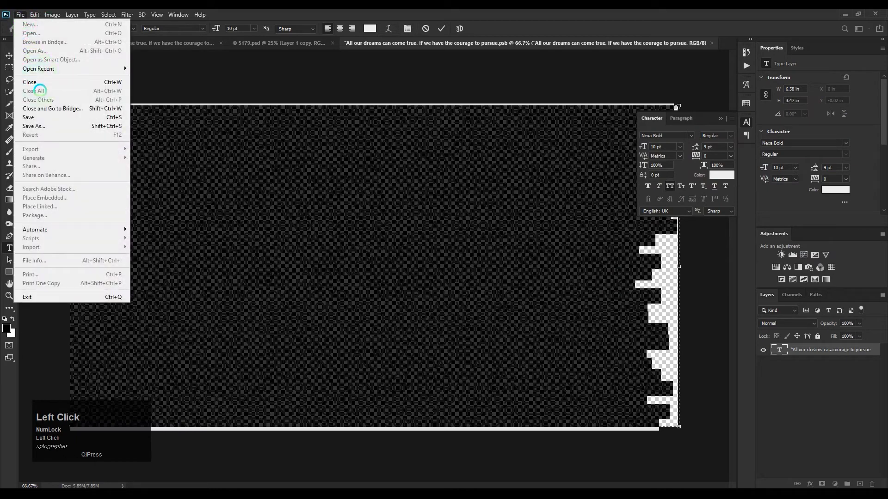
pyautogui.hotkey('ctrl', 's')
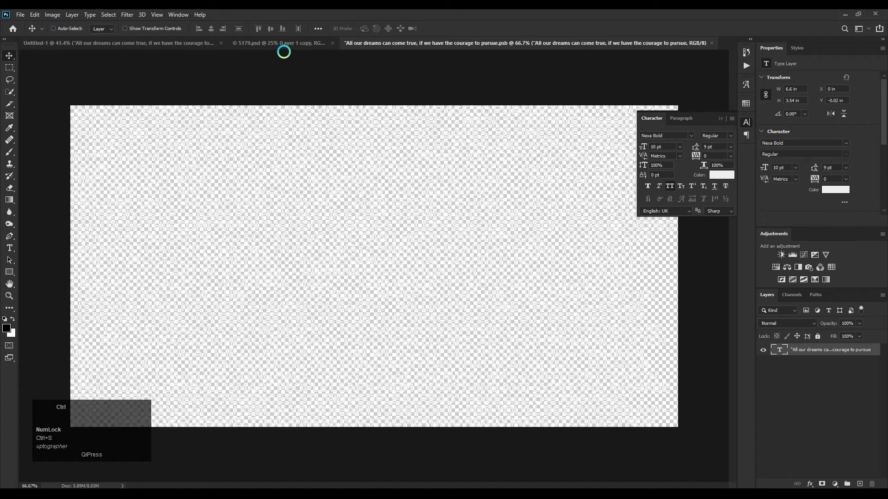
pyautogui.hotkey('ctrl', 'w')
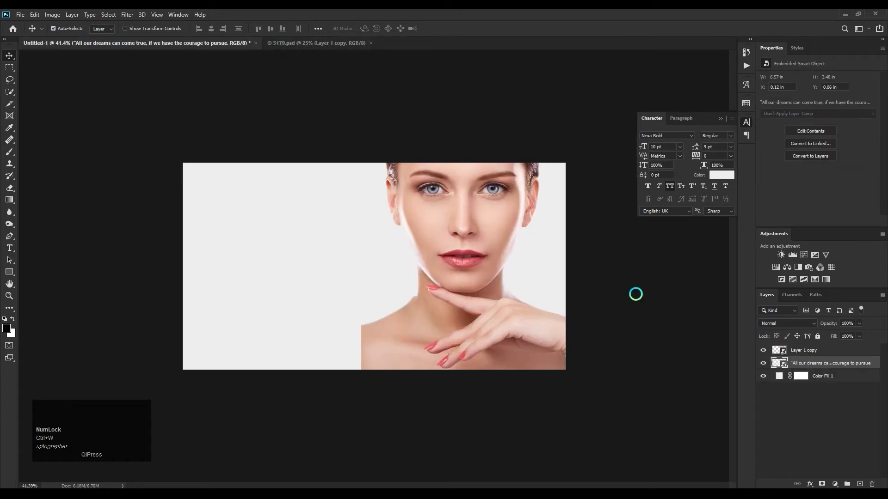
# Step: Create a clipping mask so the Layer 1 copy portrait is clipped to the quotes layer
pyautogui.click(813, 350)
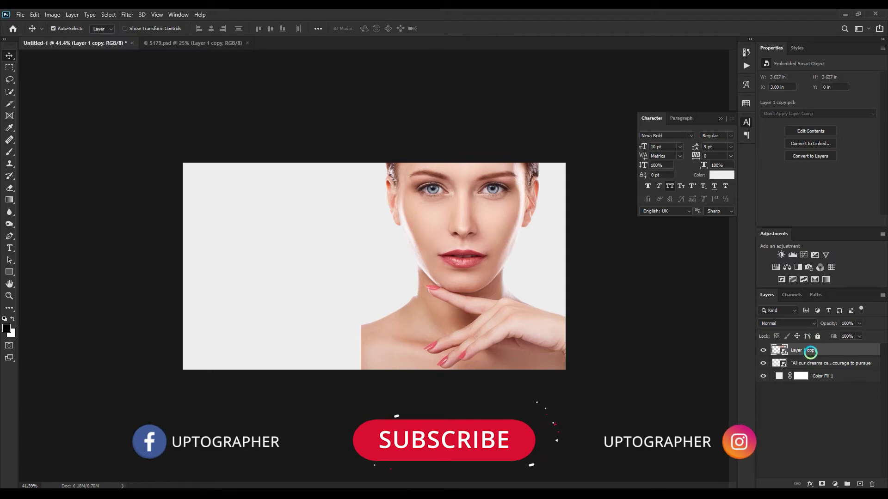
pyautogui.rightClick(812, 350)
pyautogui.click(735, 298)
pyautogui.scroll(3, 407, 224)
pyautogui.scroll(-4, 407, 223)
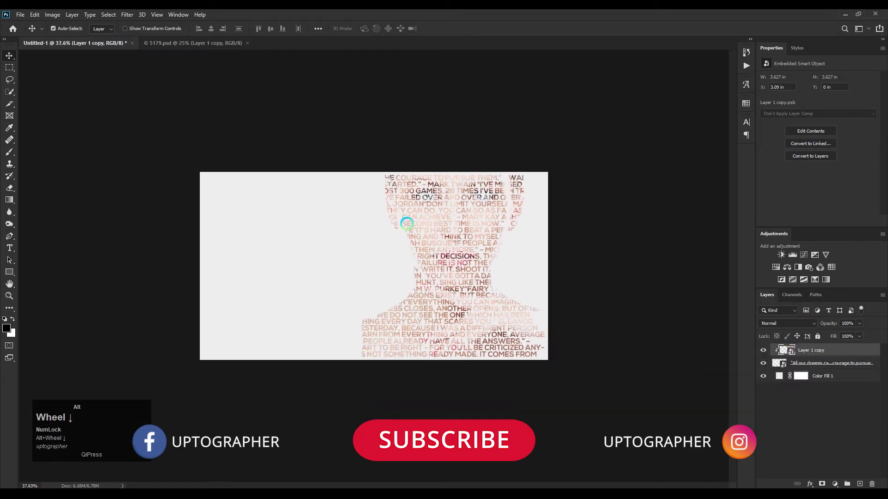
pyautogui.scroll(4, 407, 224)
pyautogui.scroll(-1, 407, 224)
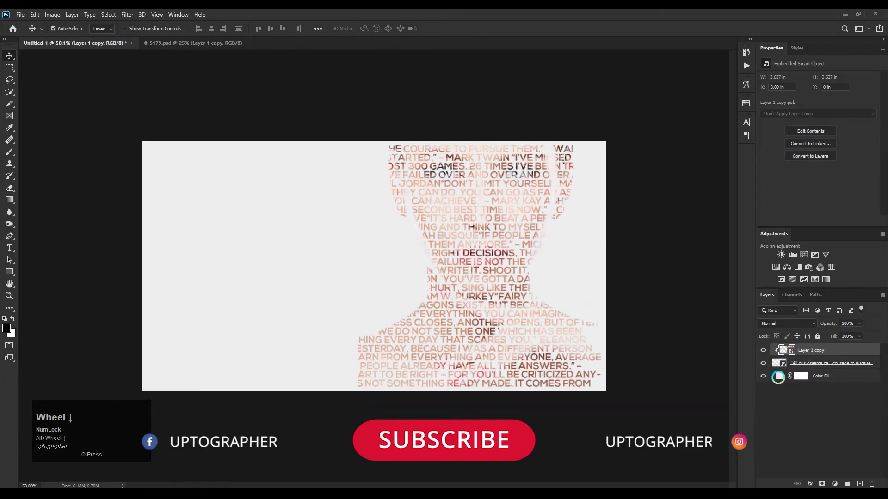
# Step: Change the Color Fill 1 background to the bright blue 2c5eff
pyautogui.doubleClick(779, 376)
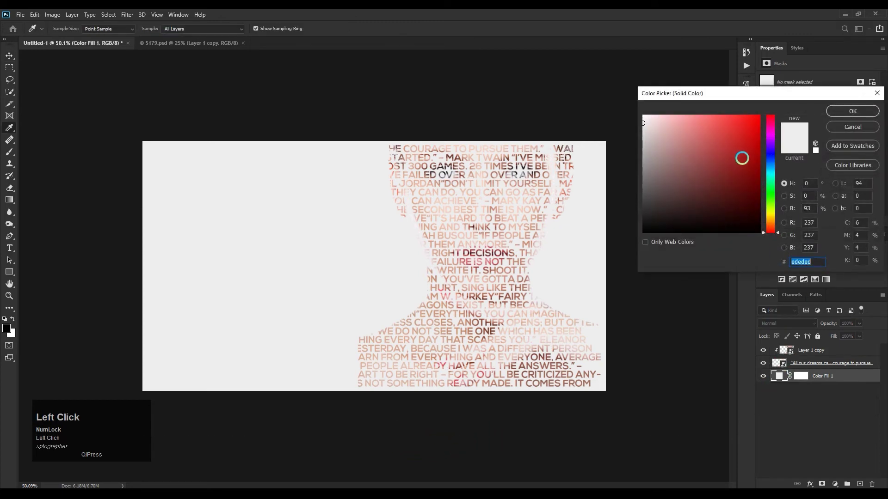
pyautogui.moveTo(769, 228); pyautogui.dragTo(772, 130)
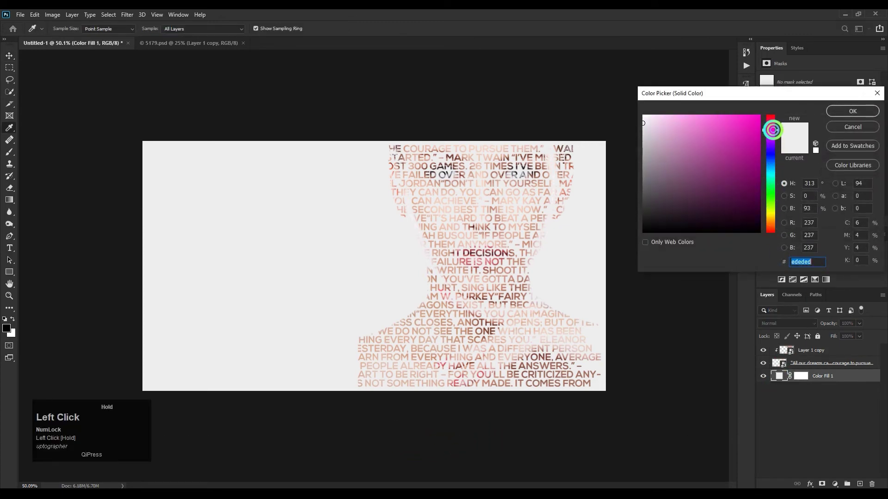
pyautogui.click(769, 158)
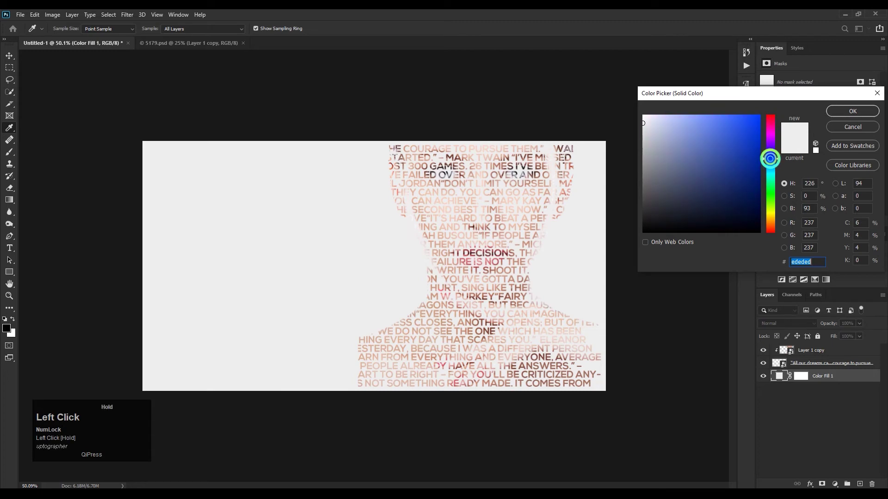
pyautogui.moveTo(728, 149); pyautogui.dragTo(732, 115)
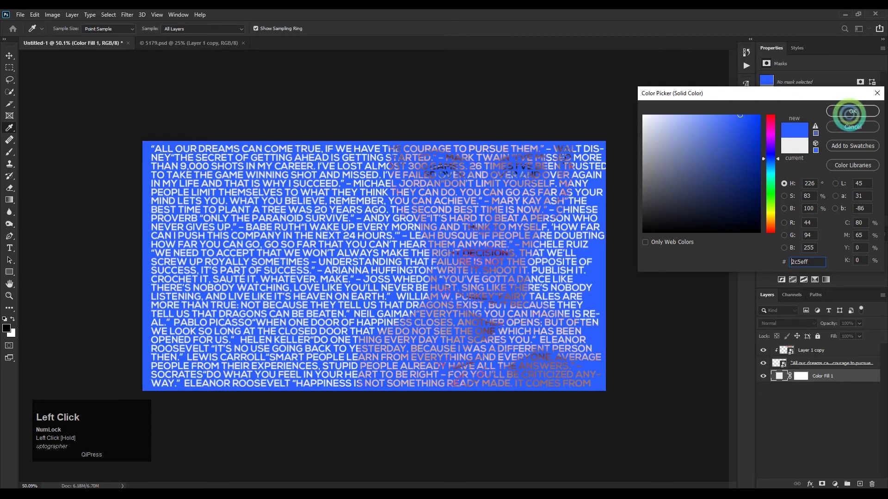
pyautogui.click(853, 112)
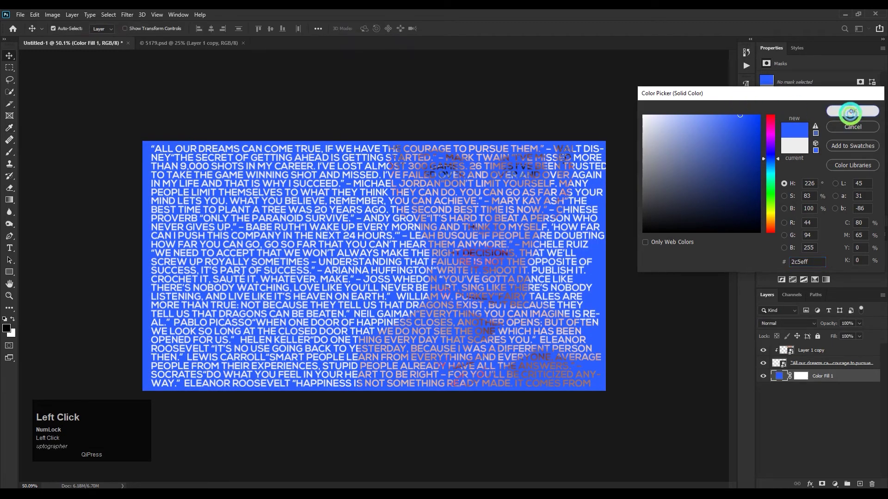
# Step: Copy the hex value of the blue used in the Color Fill 1 layer
pyautogui.doubleClick(780, 375)
pyautogui.click(815, 262)
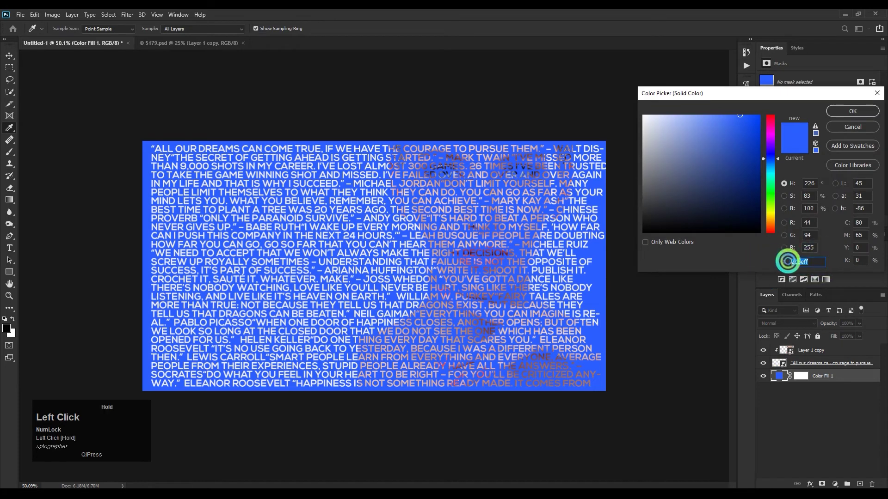
pyautogui.hotkey('ctrl', 'c')
pyautogui.click(872, 111)
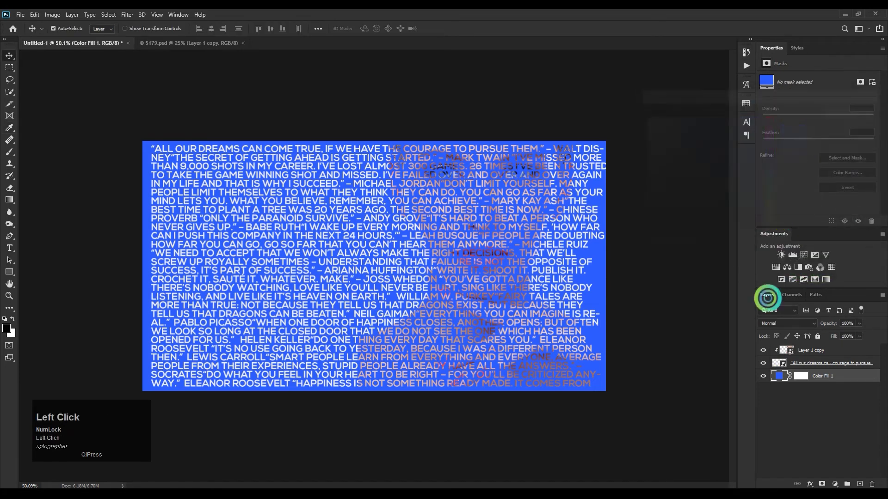
# Step: Recolour the text inside the quotes smart object with the copied blue 2c5eff and save its contents
pyautogui.doubleClick(782, 364)
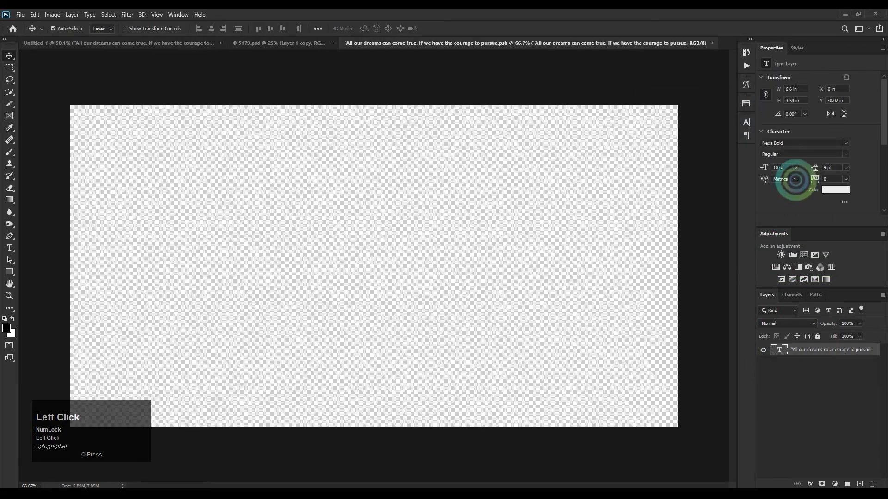
pyautogui.click(750, 121)
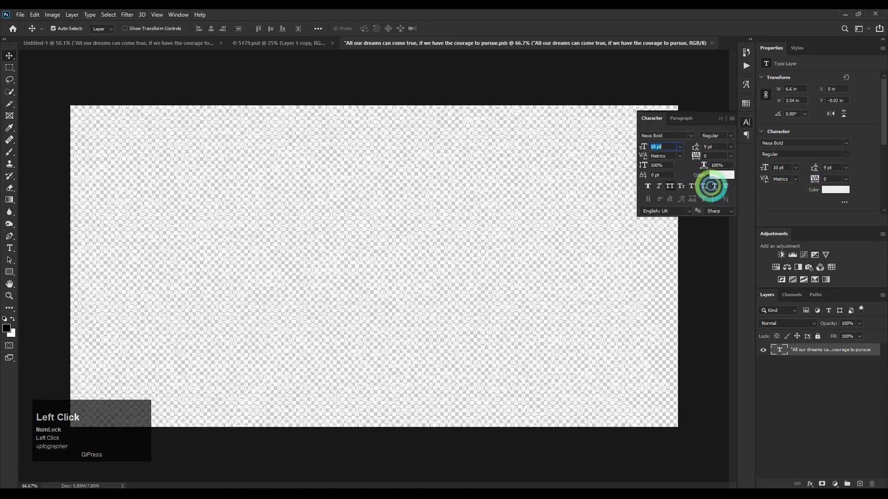
pyautogui.click(720, 174)
pyautogui.click(723, 177)
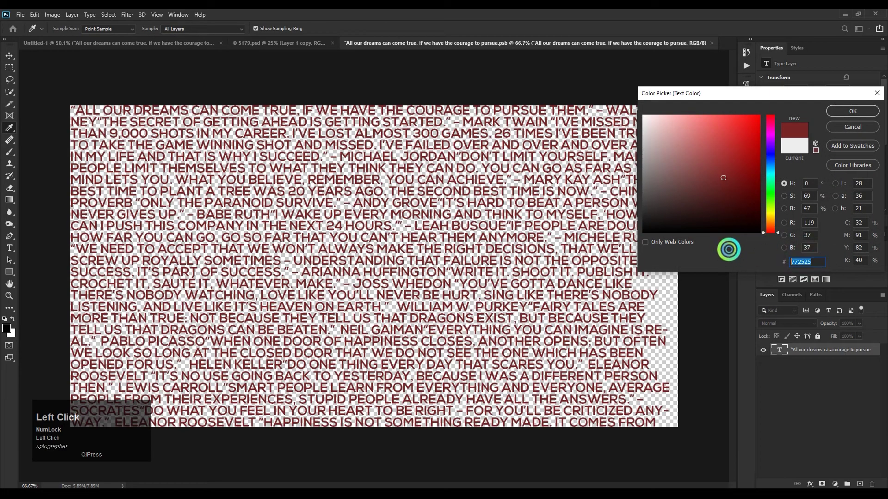
pyautogui.hotkey('ctrl', 'v')
pyautogui.click(853, 112)
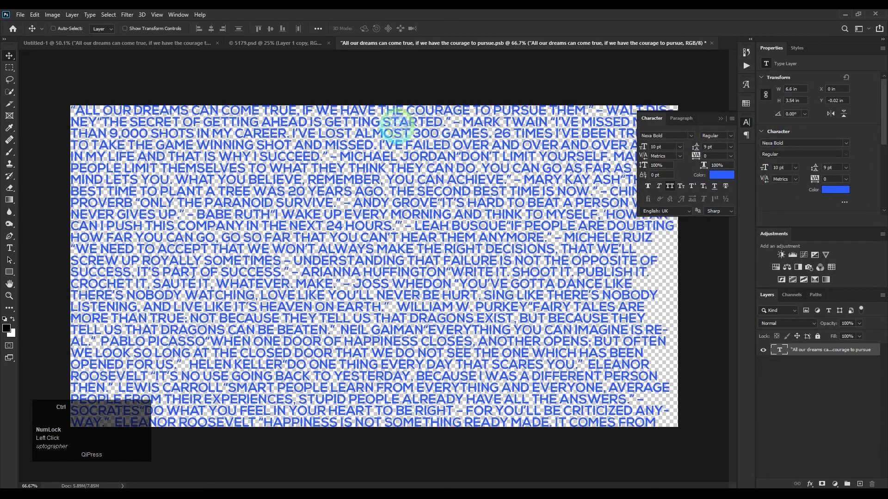
pyautogui.hotkey('ctrl', 's')
pyautogui.click(739, 118)
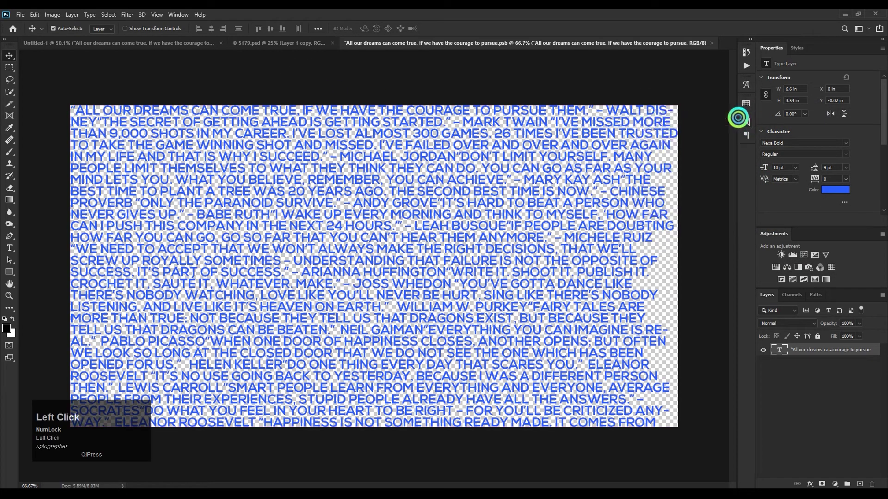
# Step: Return to the Untitled-1 composition and change the Color Fill 1 background to the orange ff5e2c
pyautogui.click(130, 42)
pyautogui.scroll(2, 401, 258)
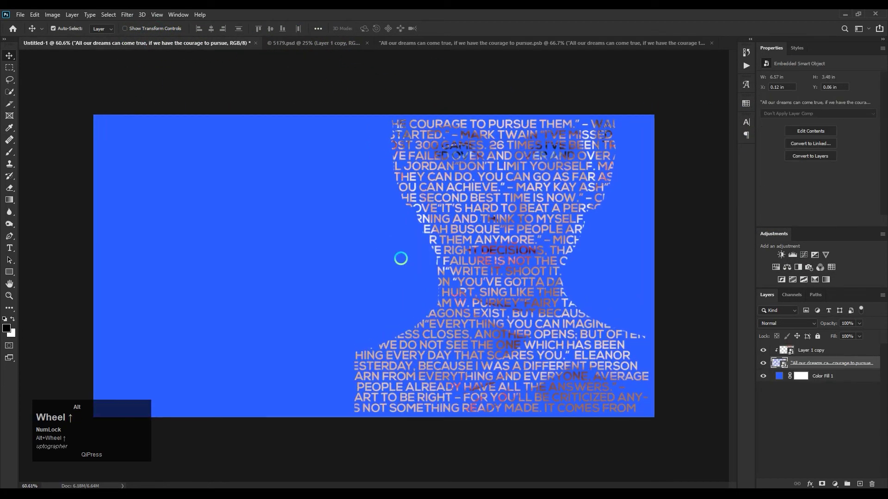
pyautogui.scroll(-2, 400, 259)
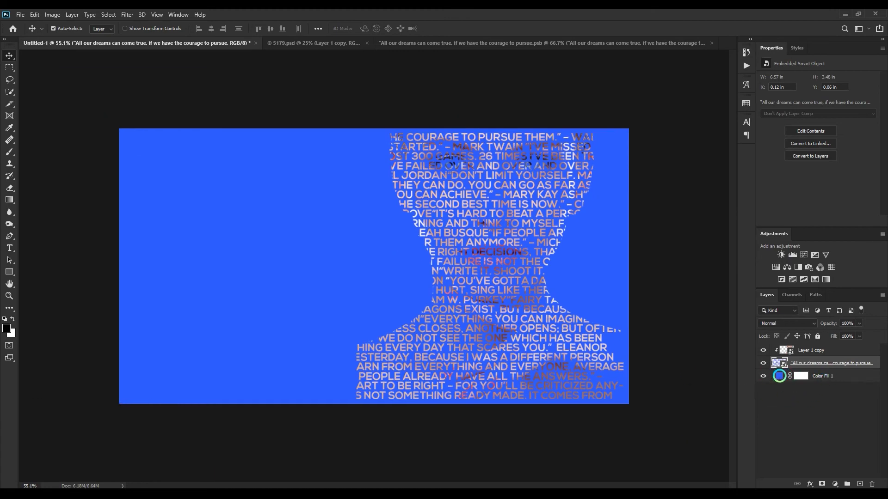
pyautogui.doubleClick(779, 376)
pyautogui.click(811, 264)
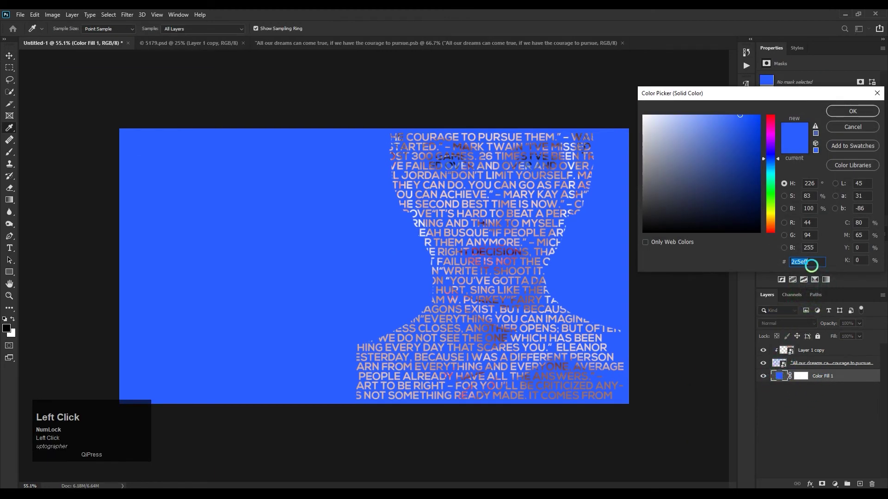
pyautogui.moveTo(766, 166); pyautogui.dragTo(771, 230)
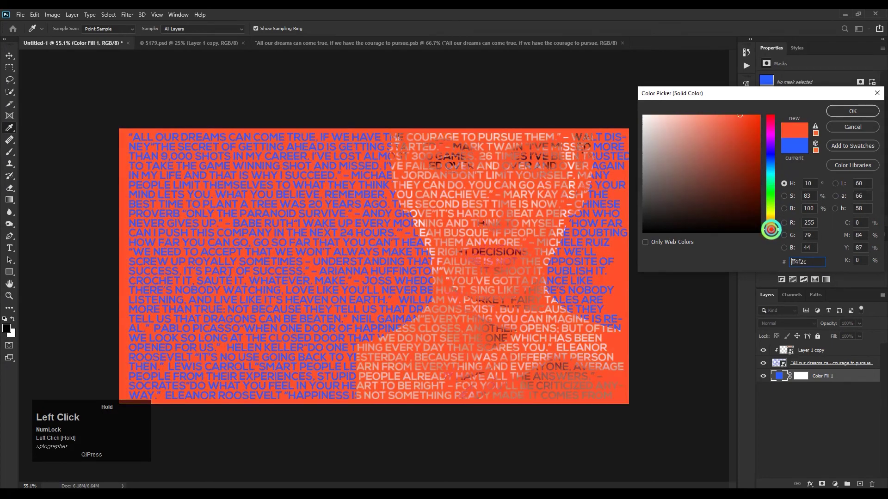
pyautogui.click(852, 111)
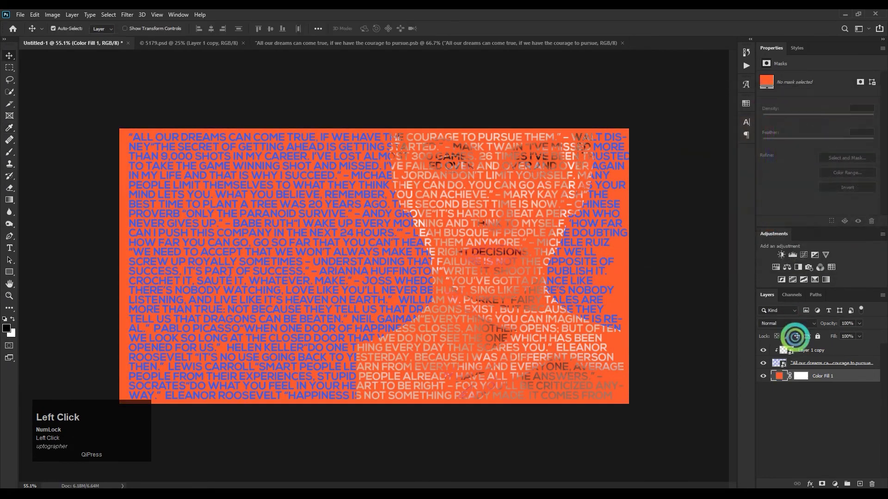
# Step: Copy the hex value of the orange used in the Color Fill 1 layer
pyautogui.doubleClick(780, 363)
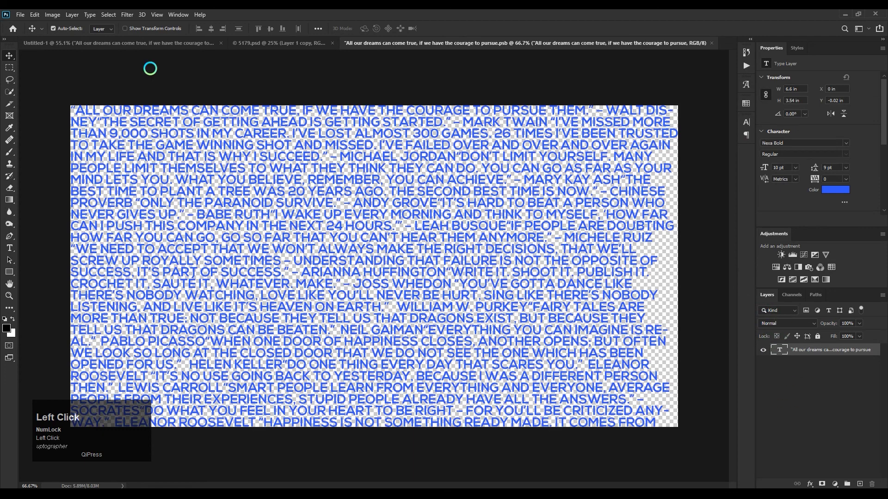
pyautogui.click(123, 46)
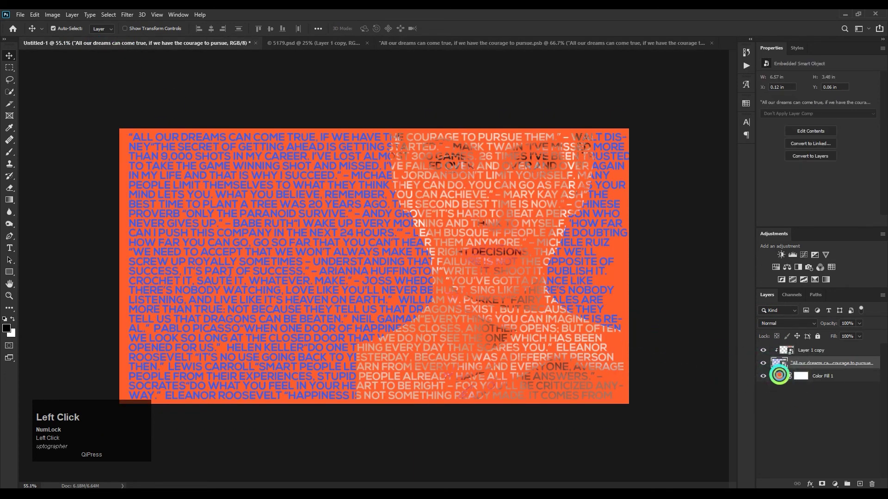
pyautogui.doubleClick(780, 376)
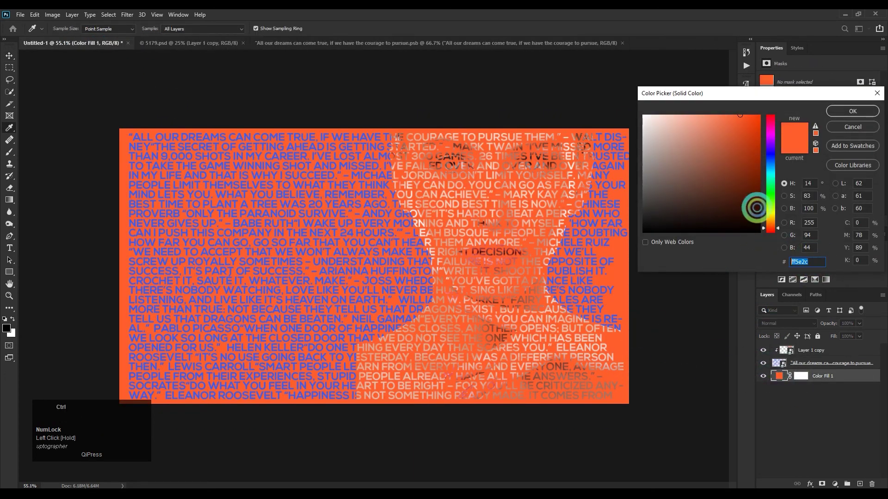
pyautogui.click(853, 111)
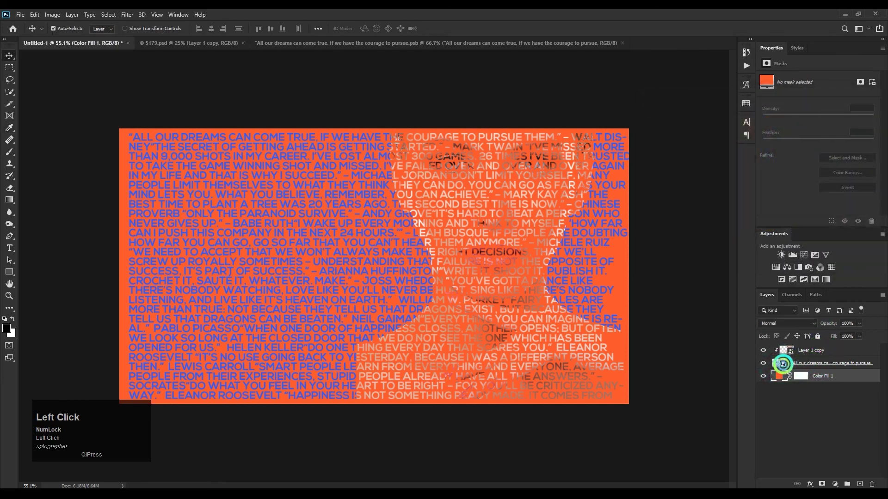
# Step: Recolour the text inside the quotes smart object with the copied orange ff5e2c, save its contents and return to the Untitled-1 composition
pyautogui.doubleClick(783, 364)
pyautogui.click(832, 191)
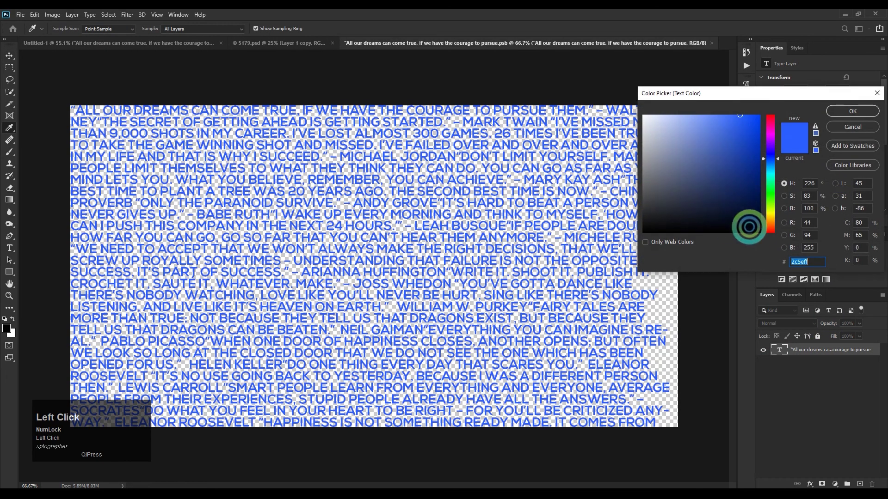
pyautogui.click(852, 112)
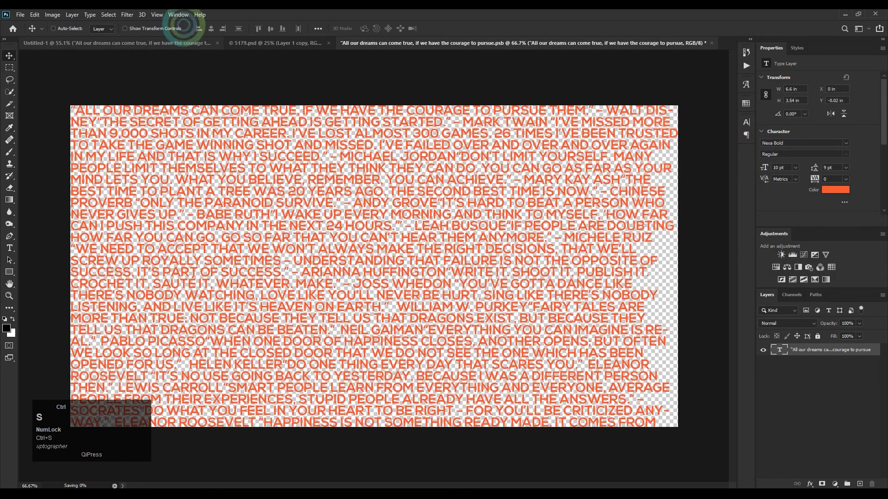
pyautogui.hotkey('ctrl', 'w')
pyautogui.click(159, 43)
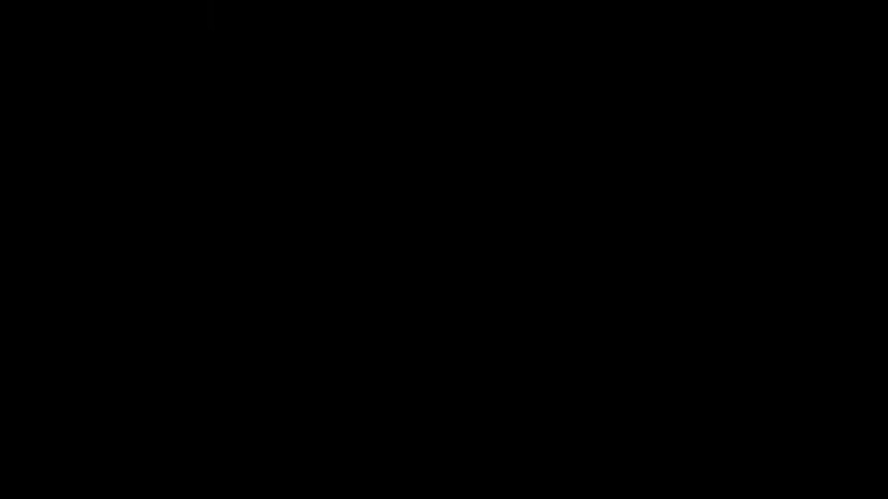